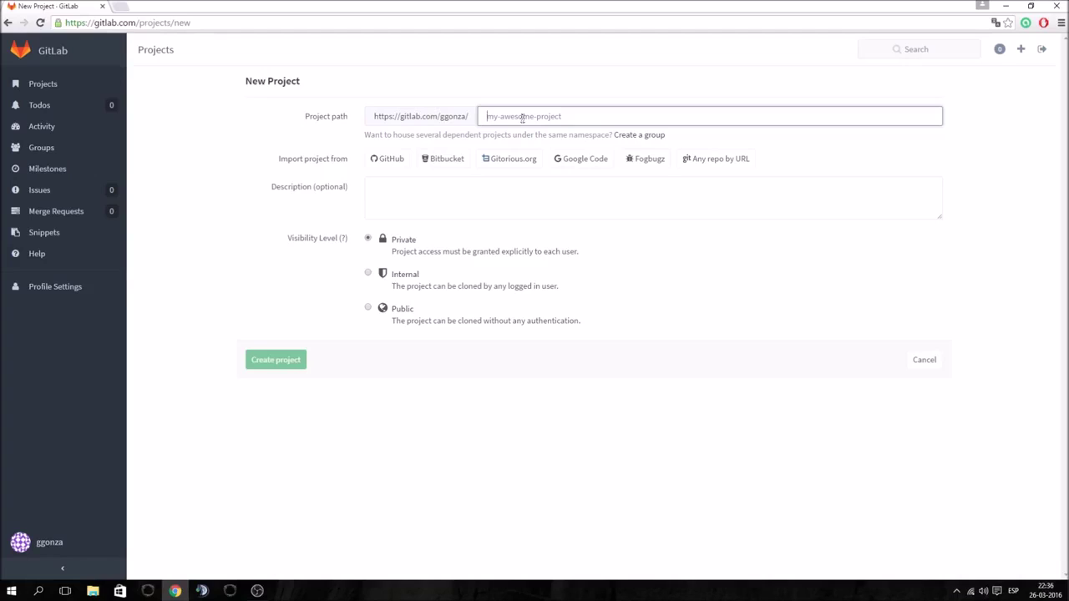
Create a private project with the path proyecto-eclipse and the description "uso de gitlab con eclipse"
type("proyecto-eclipse")
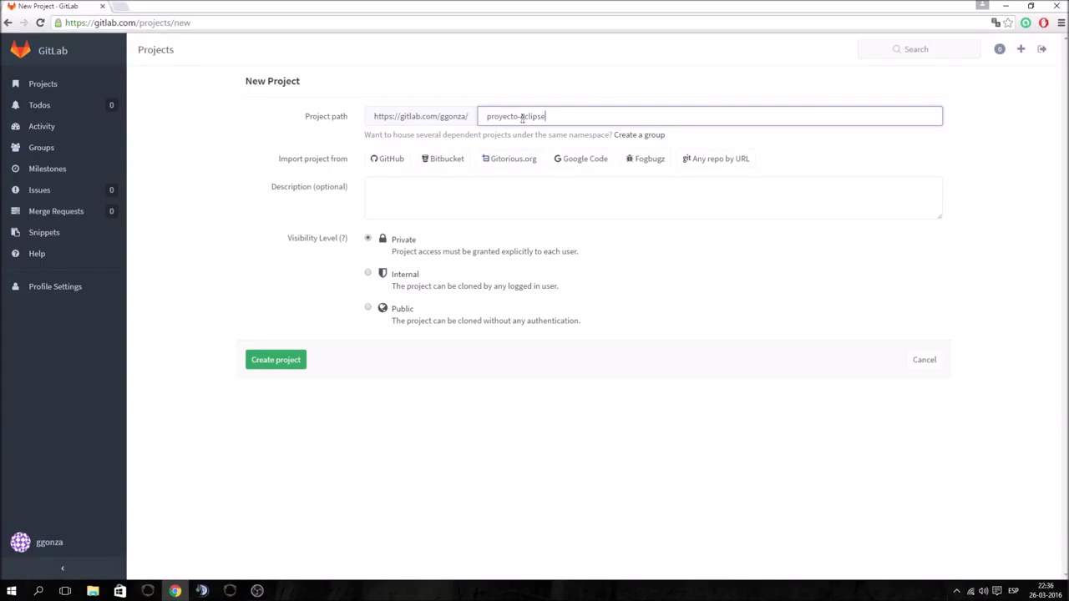
left_click(478, 194)
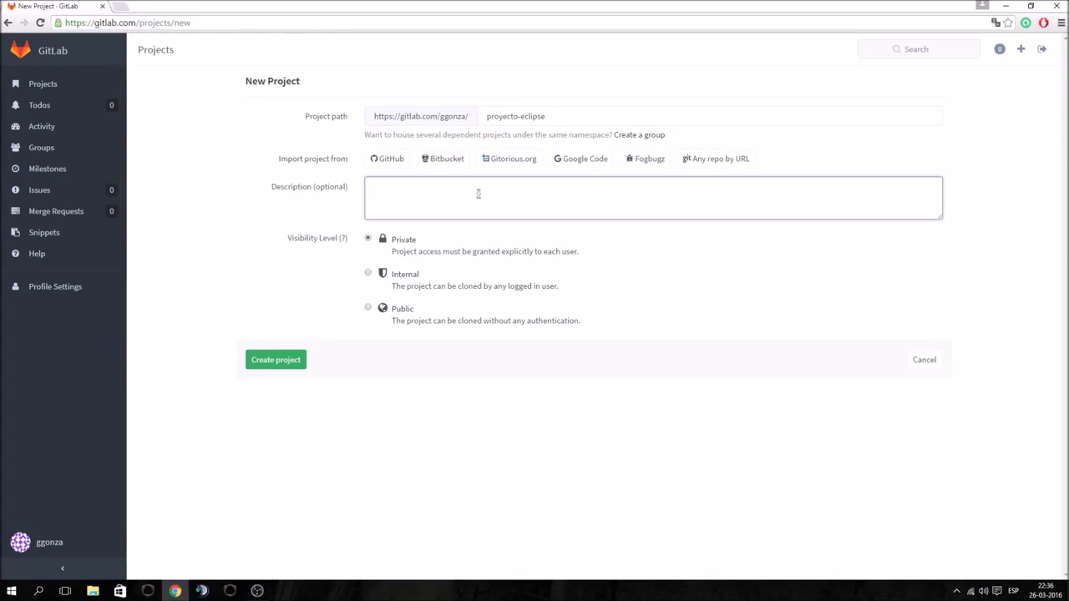
type("uso de gitlab con eclipse")
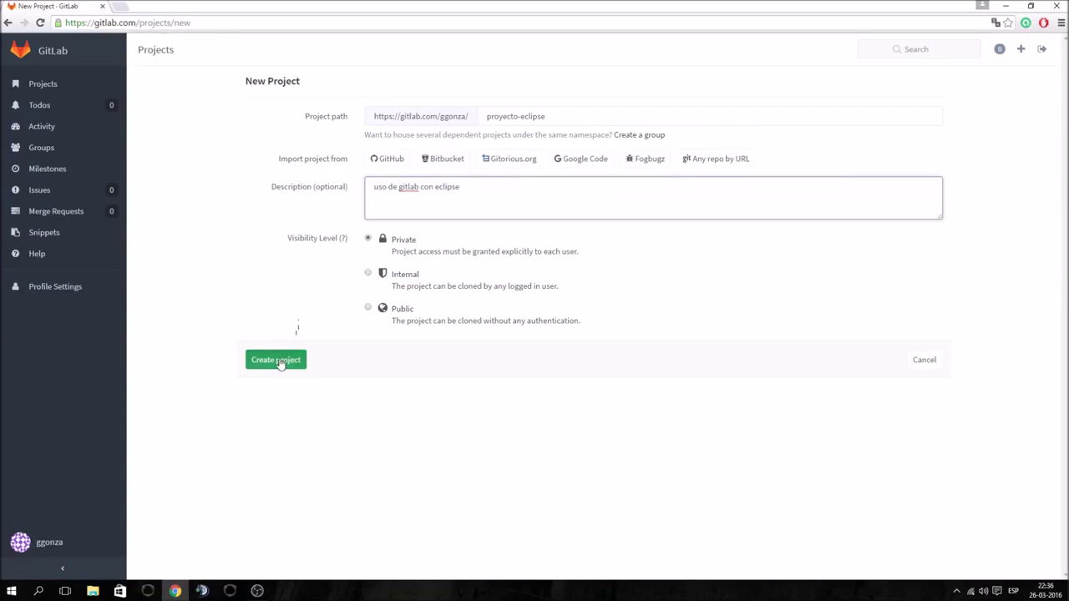
left_click(281, 360)
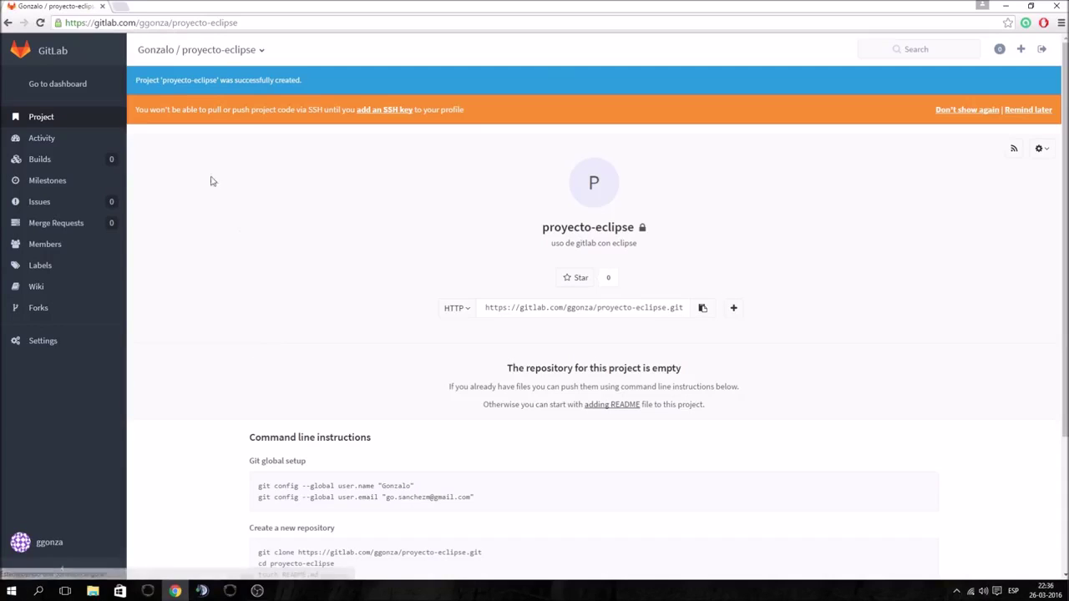
scroll(641, 316, "down", 2)
scroll(615, 212, "down", 2)
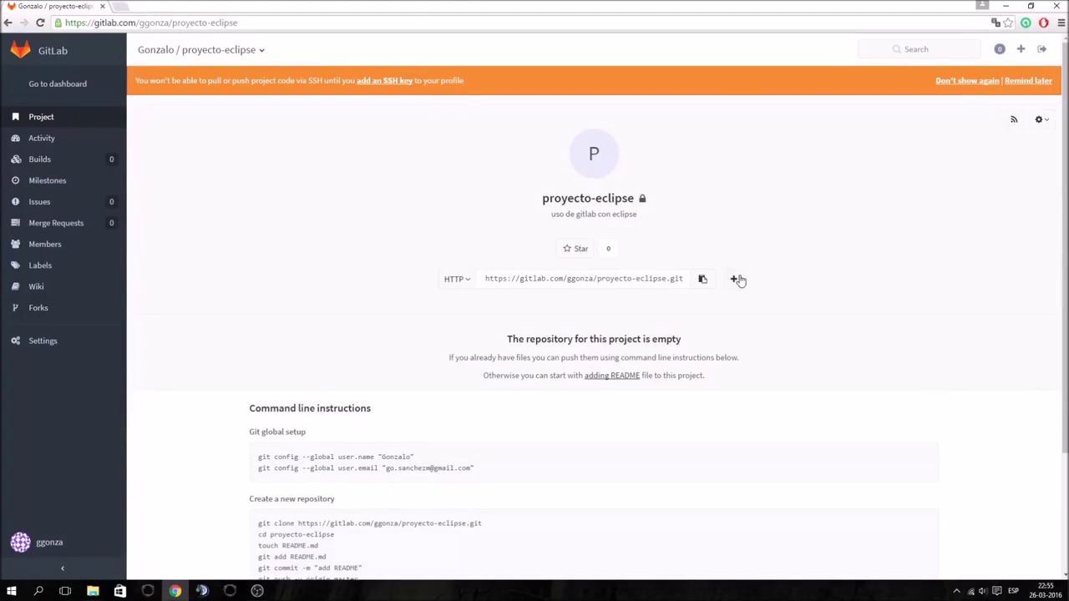
left_click(735, 282)
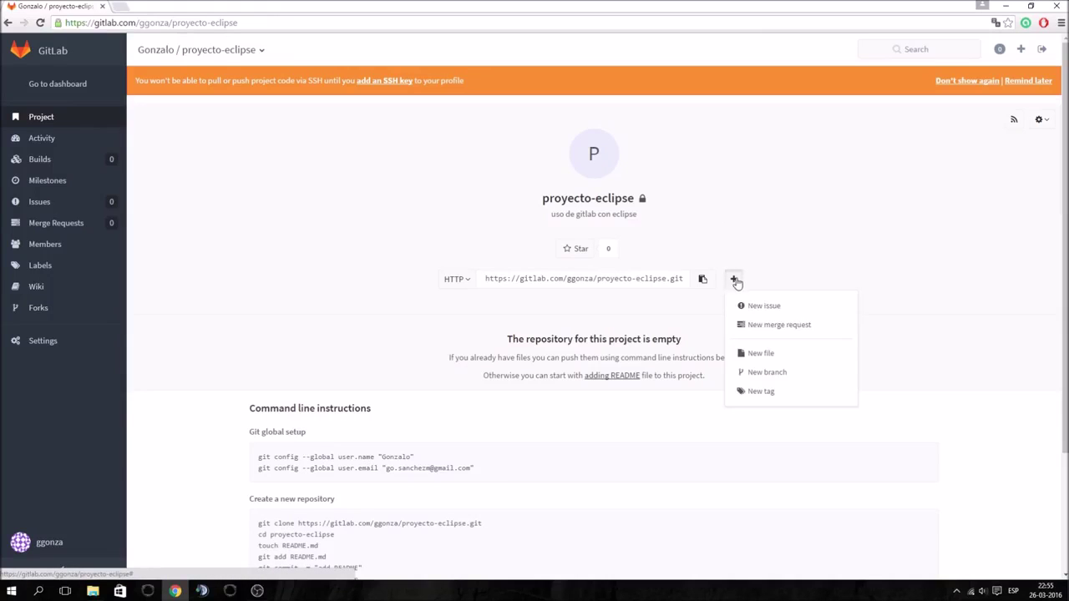
left_click(585, 399)
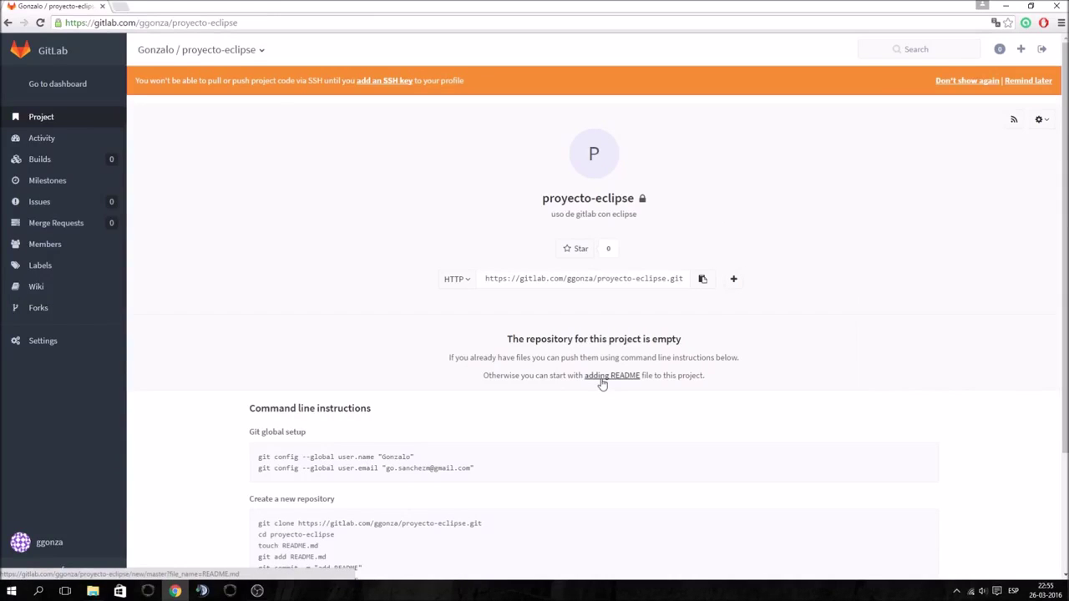
Add a README.md containing "Proyecto para el uso con eclipse." and commit it with the message "Se agrega readme."
left_click(597, 375)
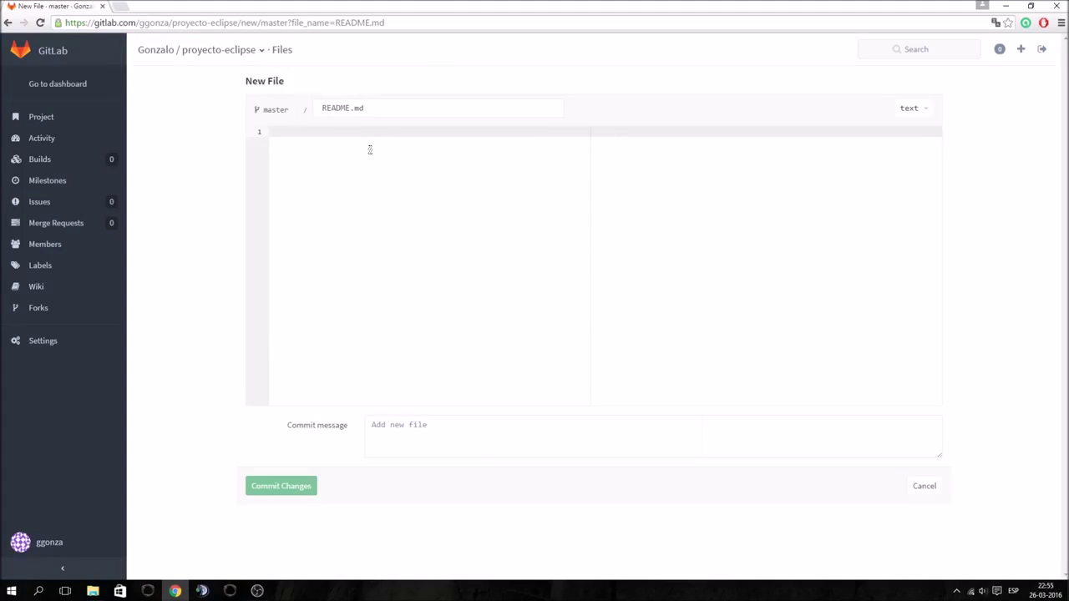
type("Proyecto para el uso con eclipse.")
left_click(402, 423)
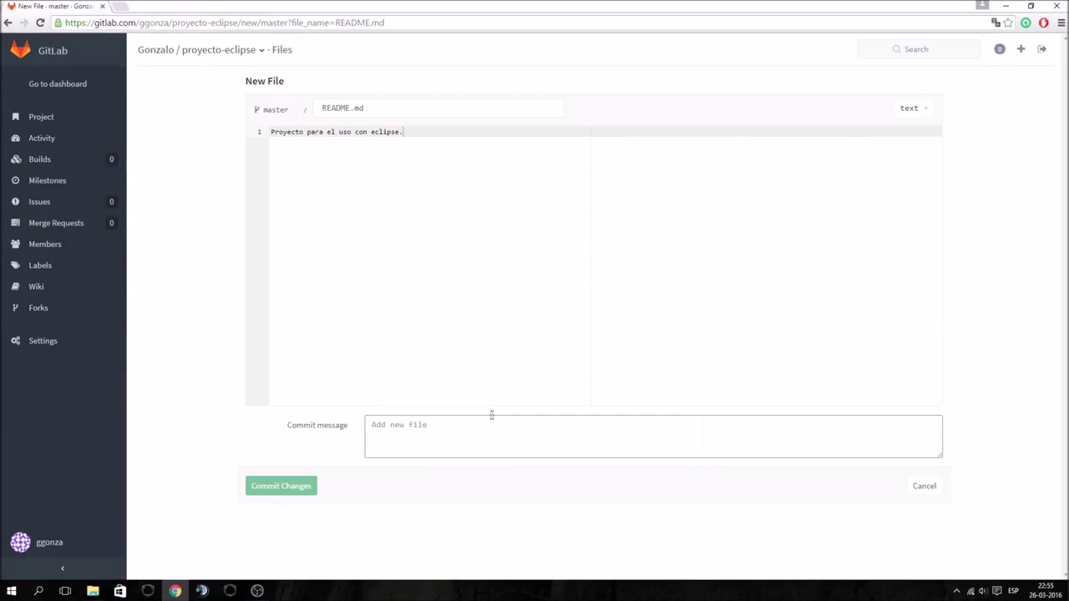
type("Se agrega")
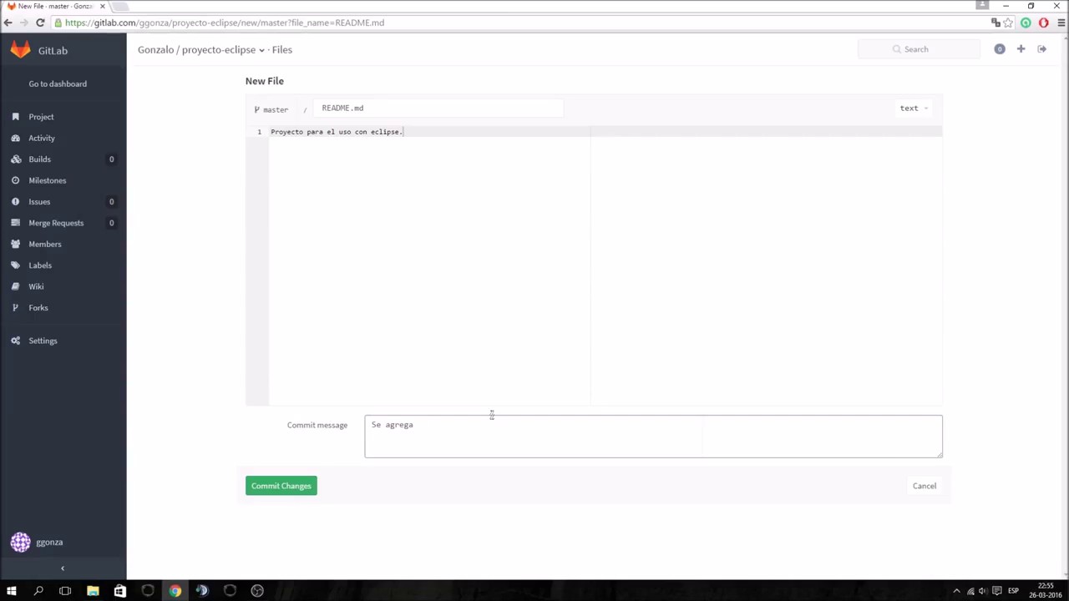
type("readme.")
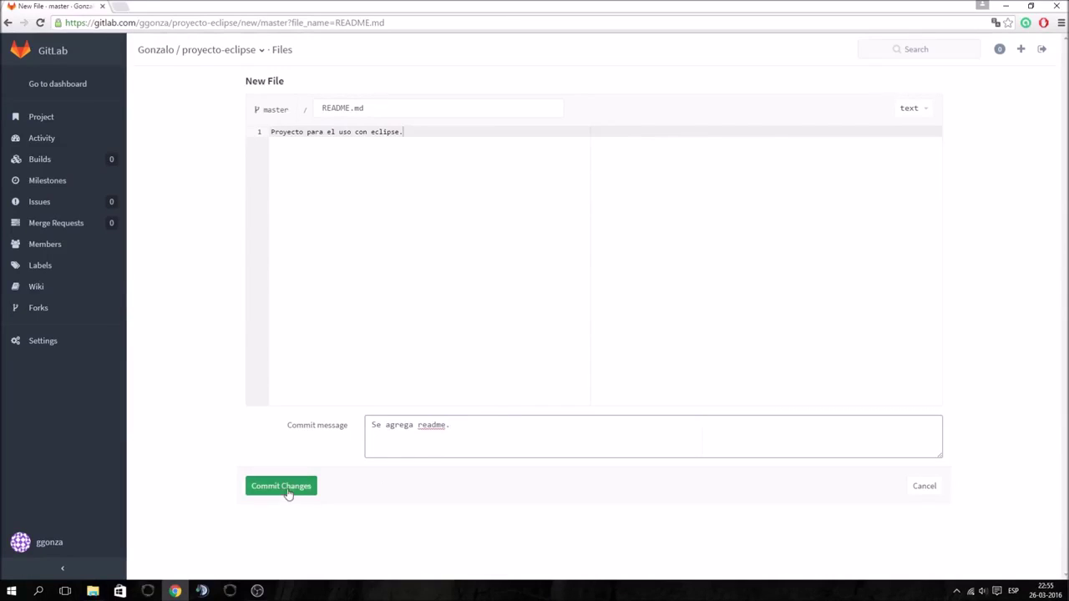
left_click(287, 493)
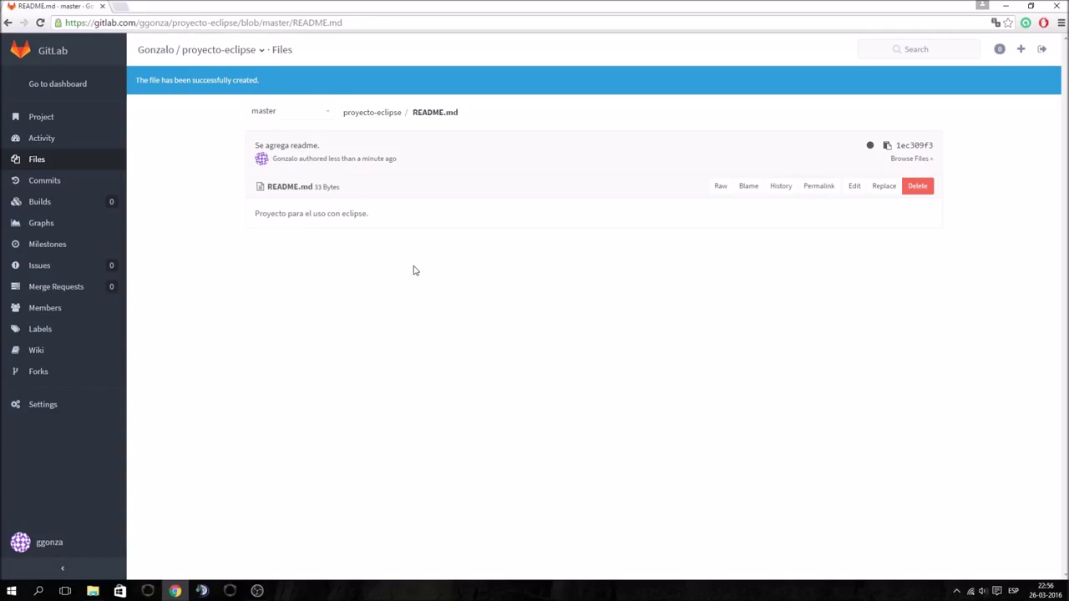
Create a branch named develop from master in the proyecto-eclipse repository
left_click(327, 114)
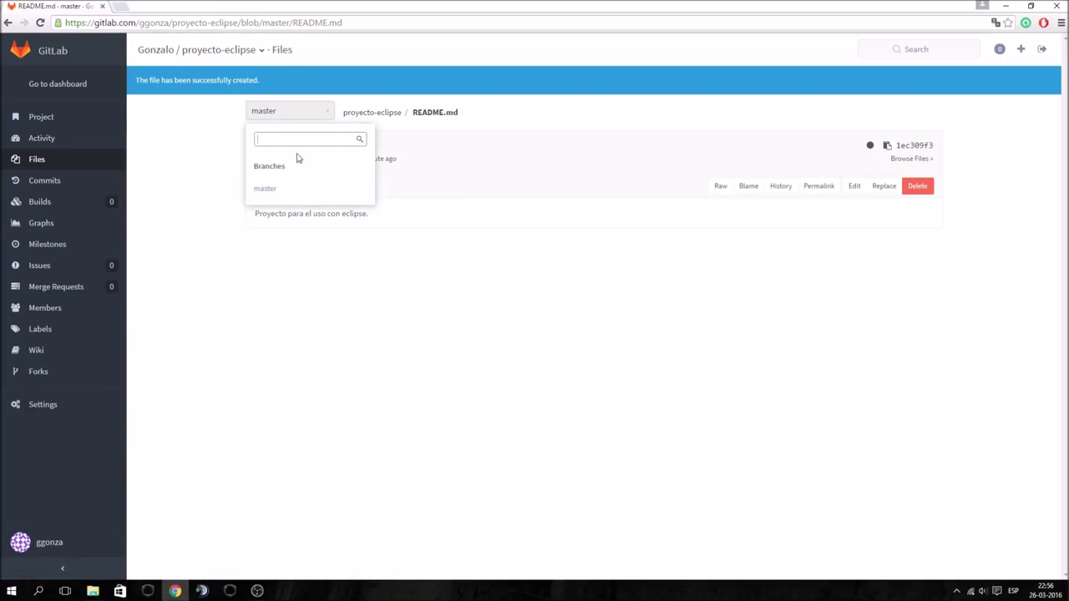
left_click(986, 112)
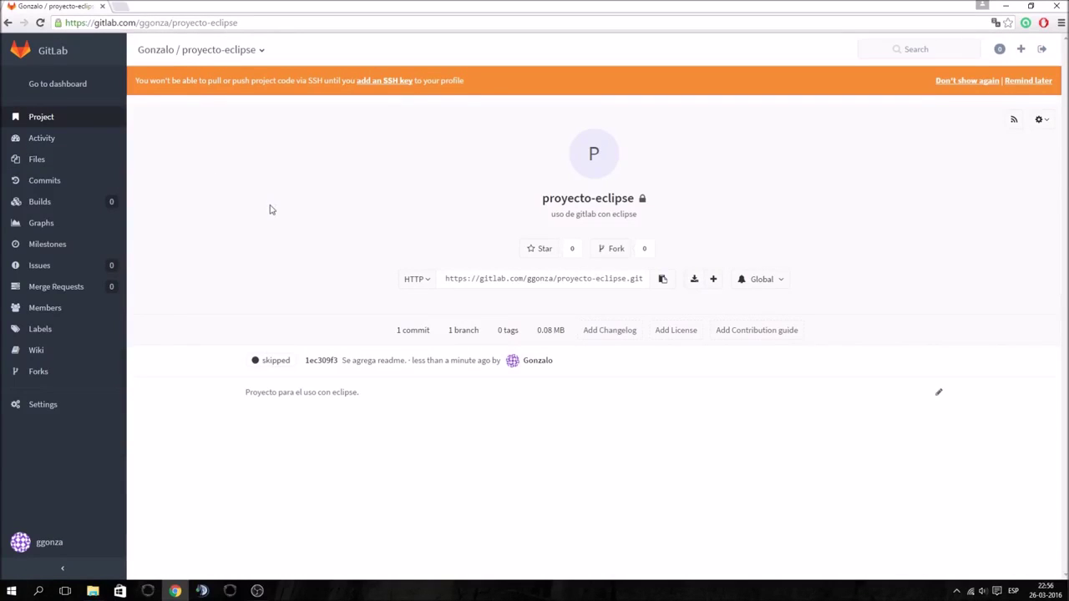
left_click(464, 331)
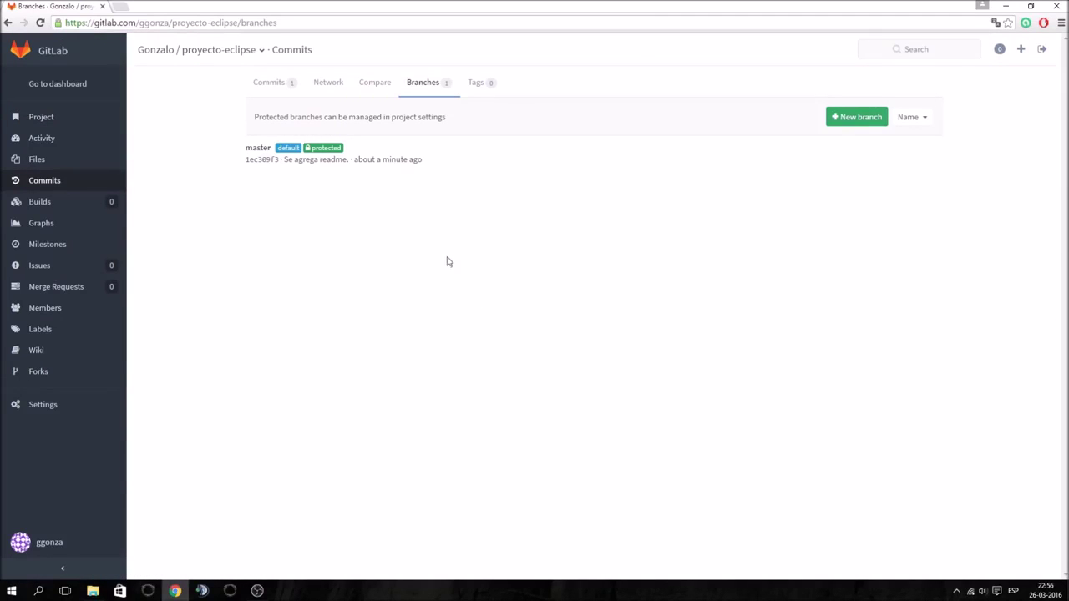
left_click(859, 120)
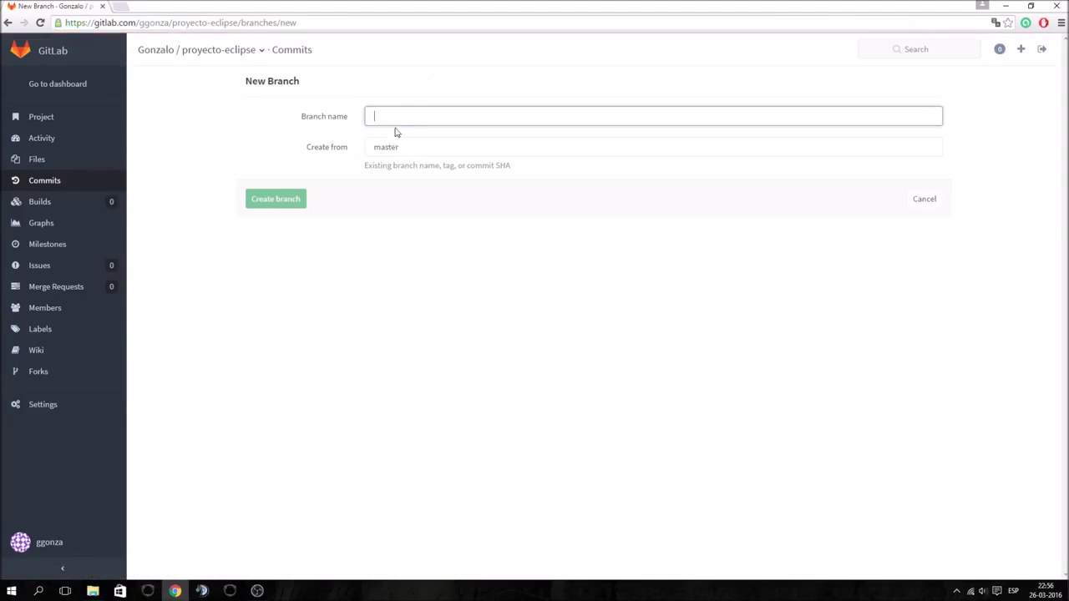
type("develop")
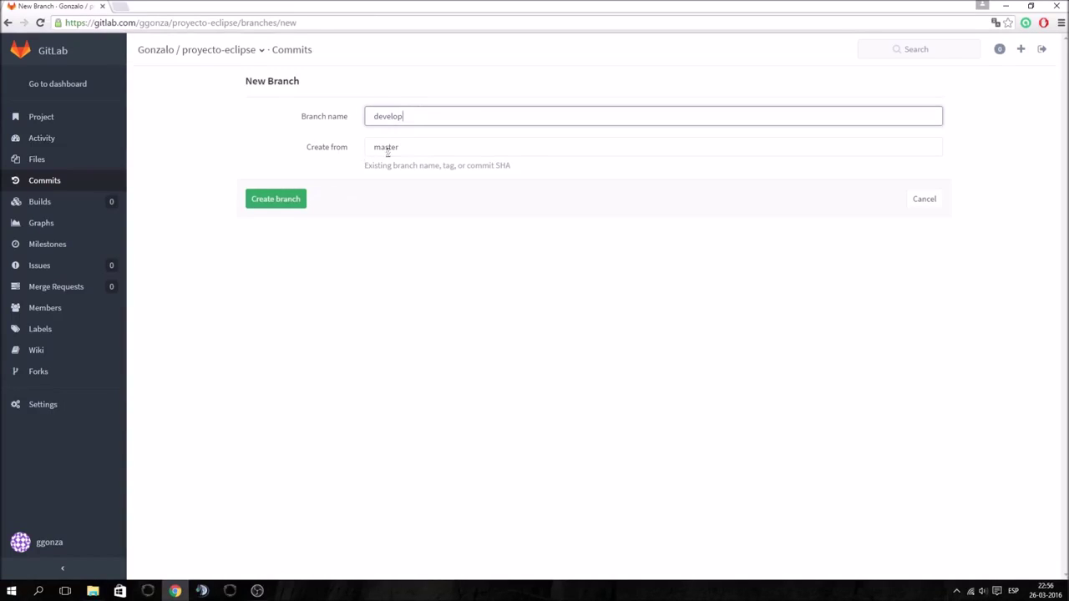
left_click(275, 199)
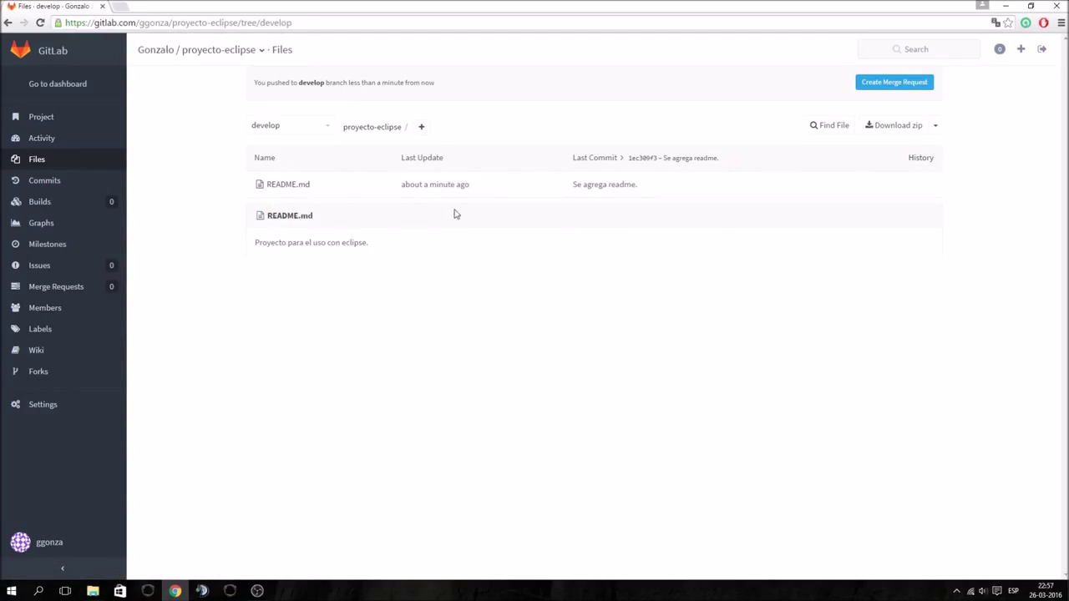
left_click(332, 125)
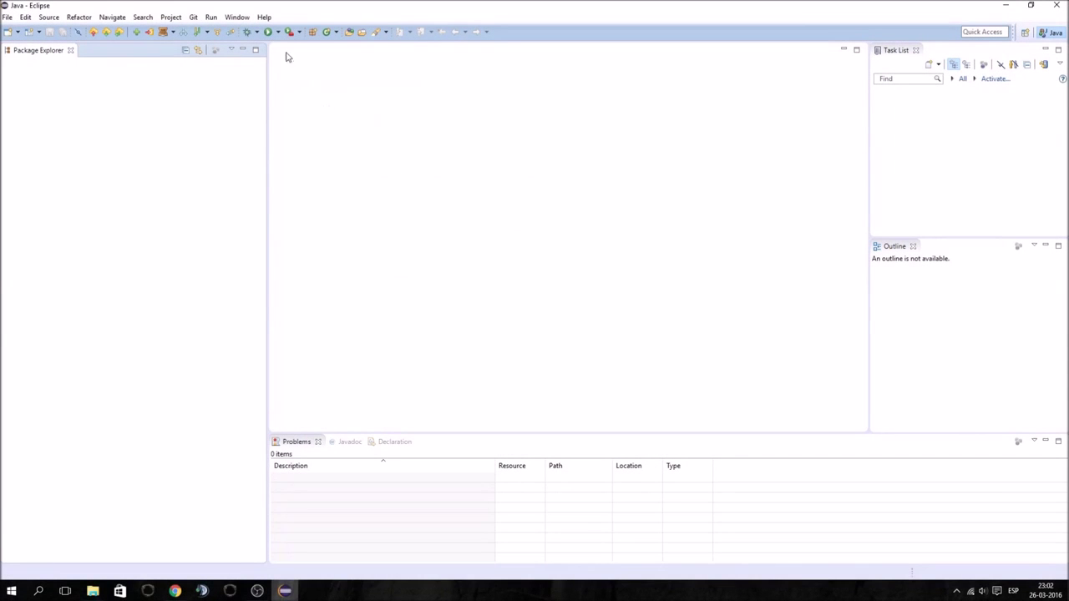
In Eclipse, mark Eclipse Git Team Provider, its experimental features and JGit from the egit/updates site for installation, and cancel the installation
left_click(263, 17)
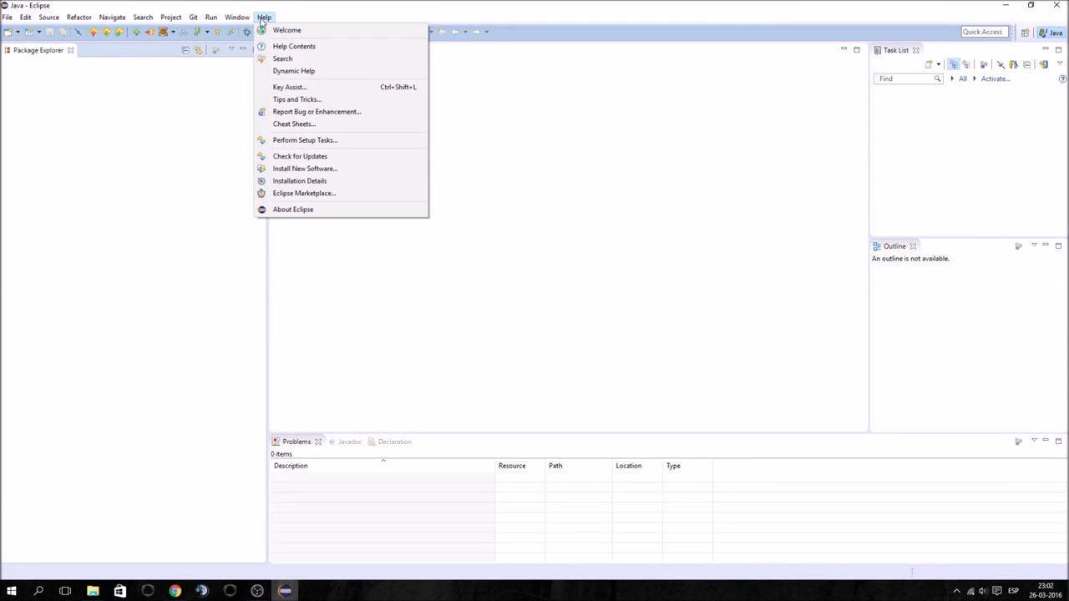
left_click(345, 168)
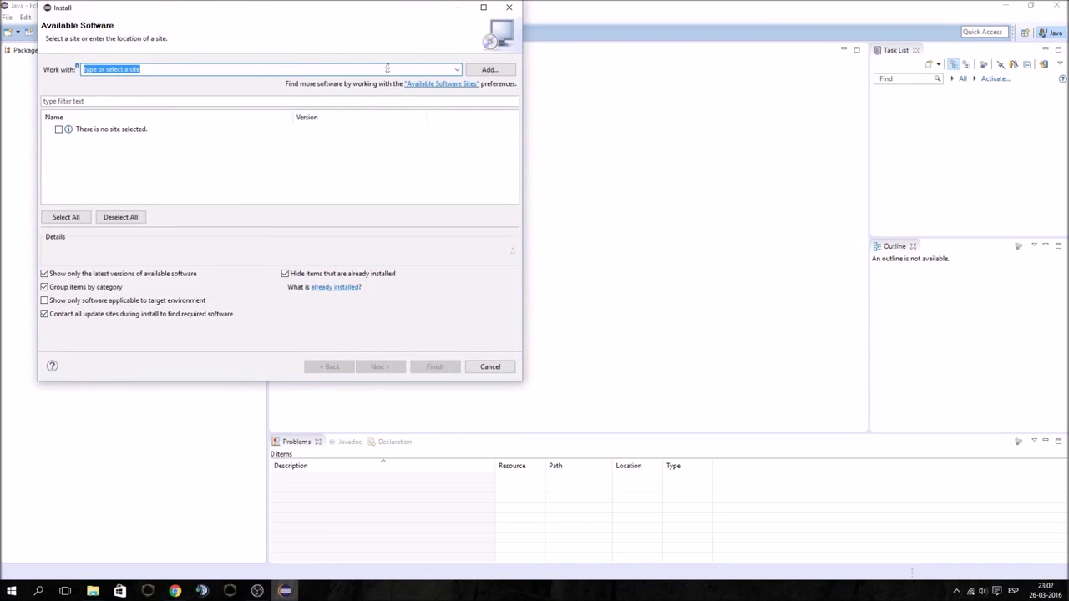
left_click(457, 69)
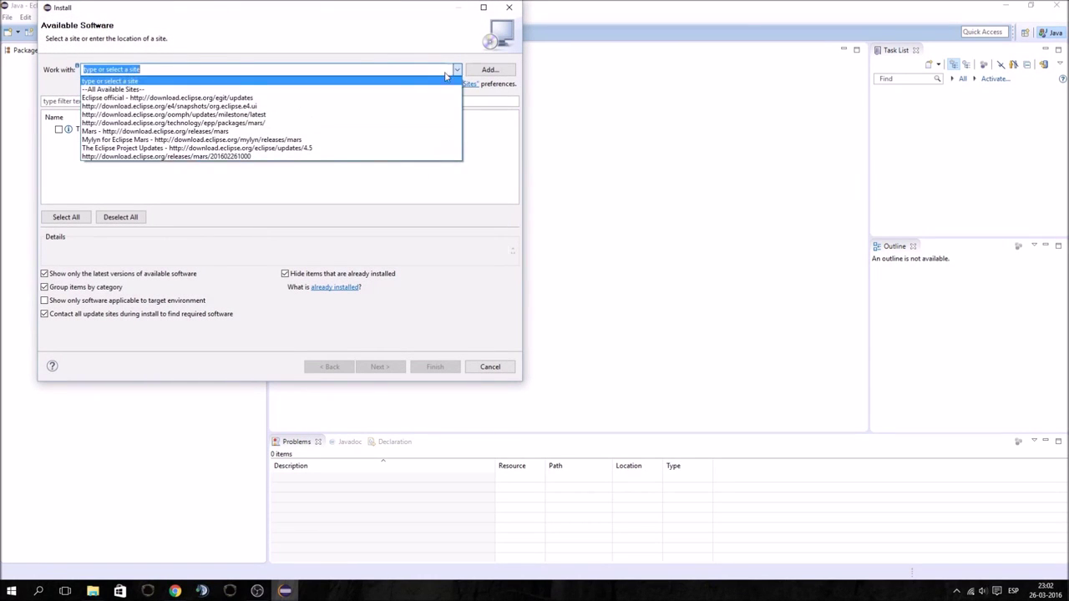
left_click(209, 98)
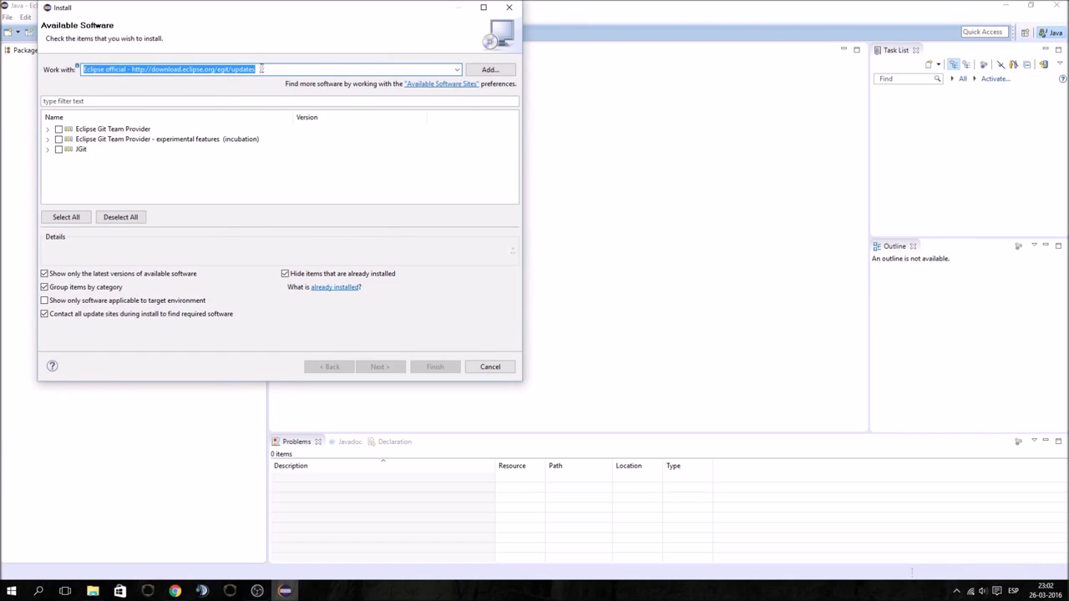
left_click_drag(261, 70, 134, 72)
left_click(58, 129)
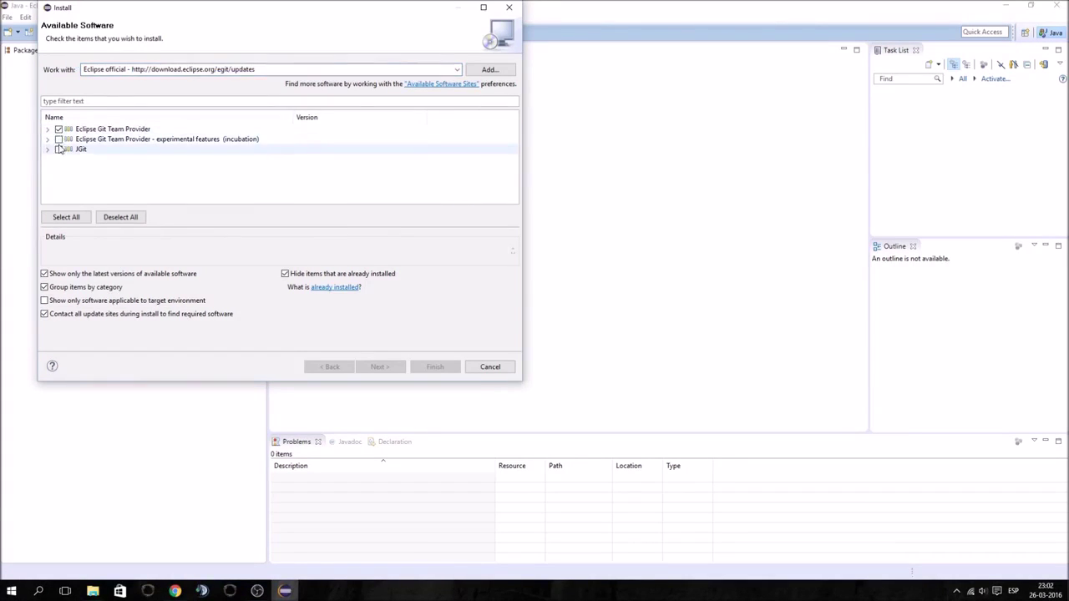
left_click(59, 139)
left_click(59, 148)
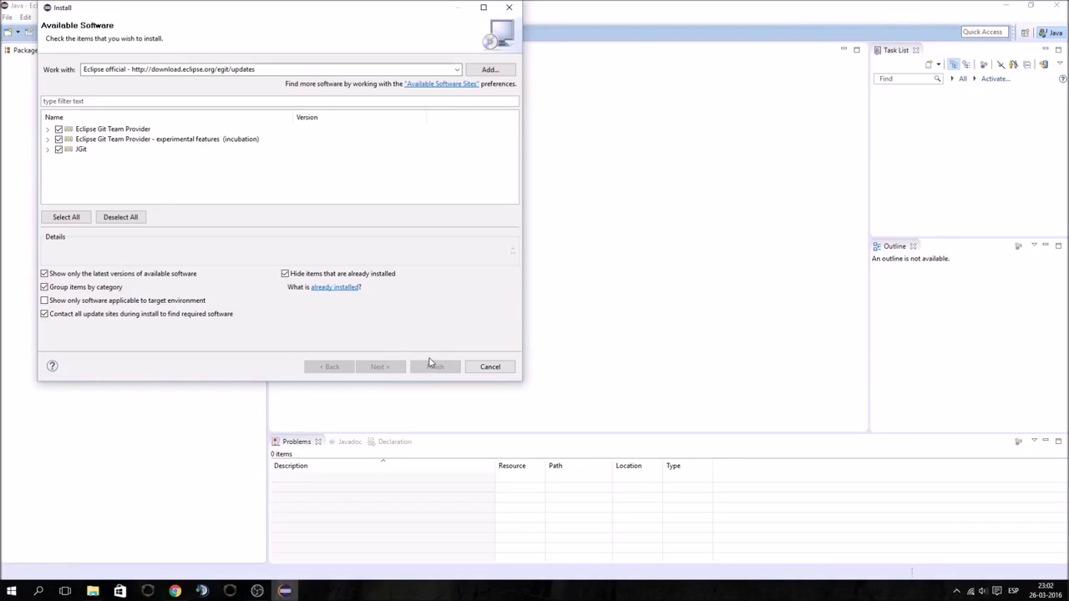
left_click(488, 368)
Customize the Java perspective with the Git action set enabled and all Git tool bar commands shown
left_click(236, 17)
mouse_move(260, 85)
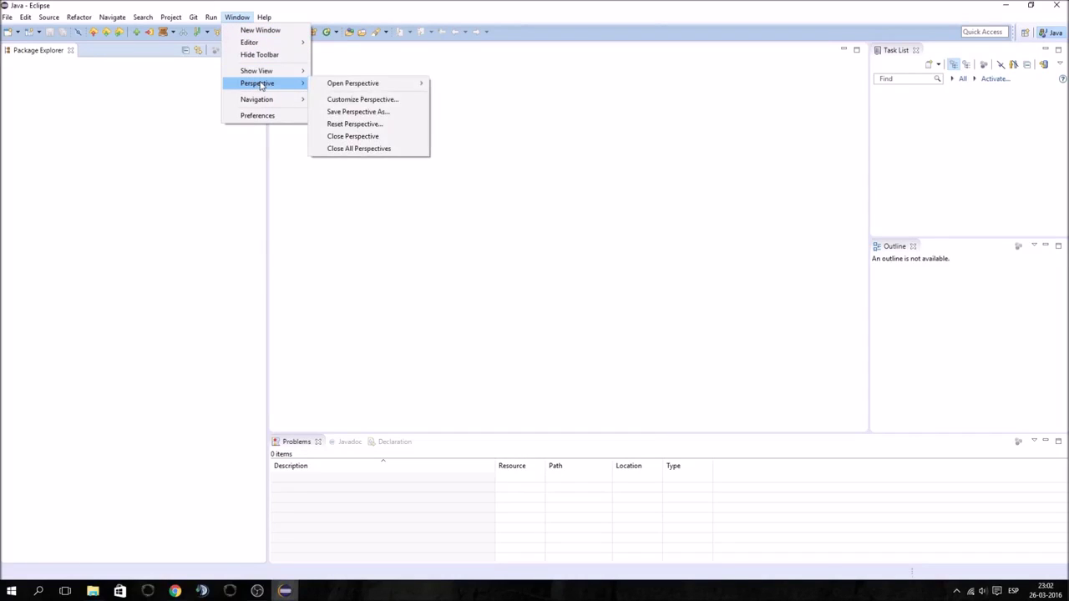
left_click(360, 100)
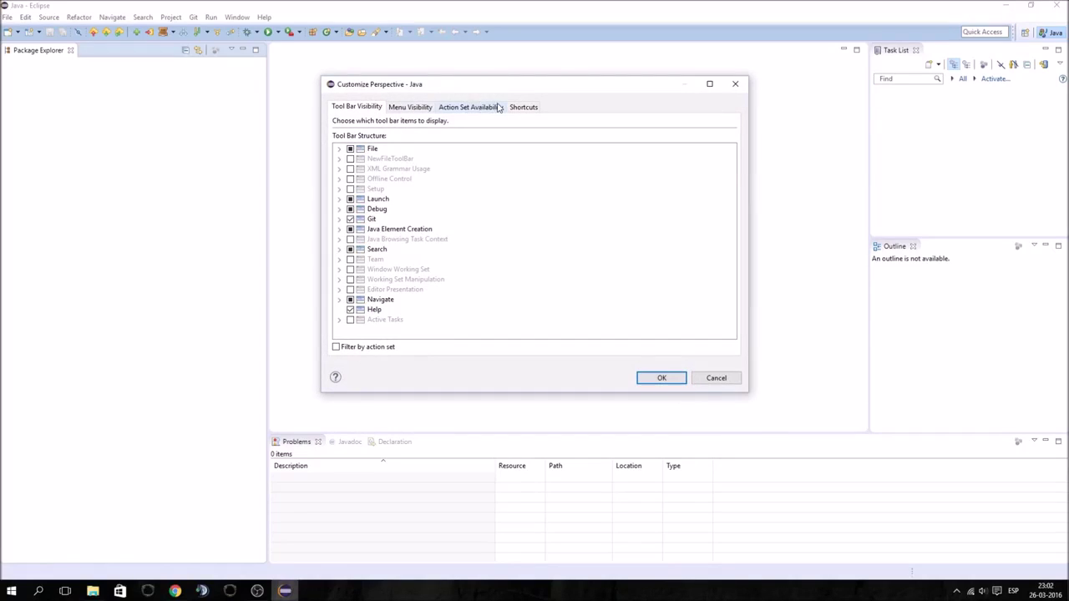
left_click(497, 108)
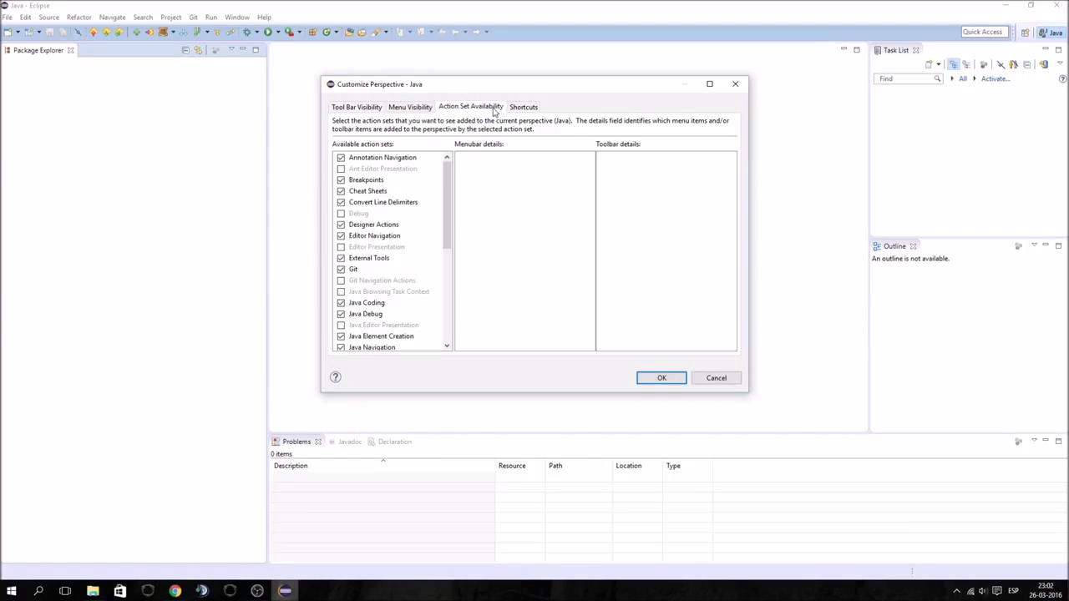
left_click(341, 271)
left_click(342, 272)
left_click(341, 272)
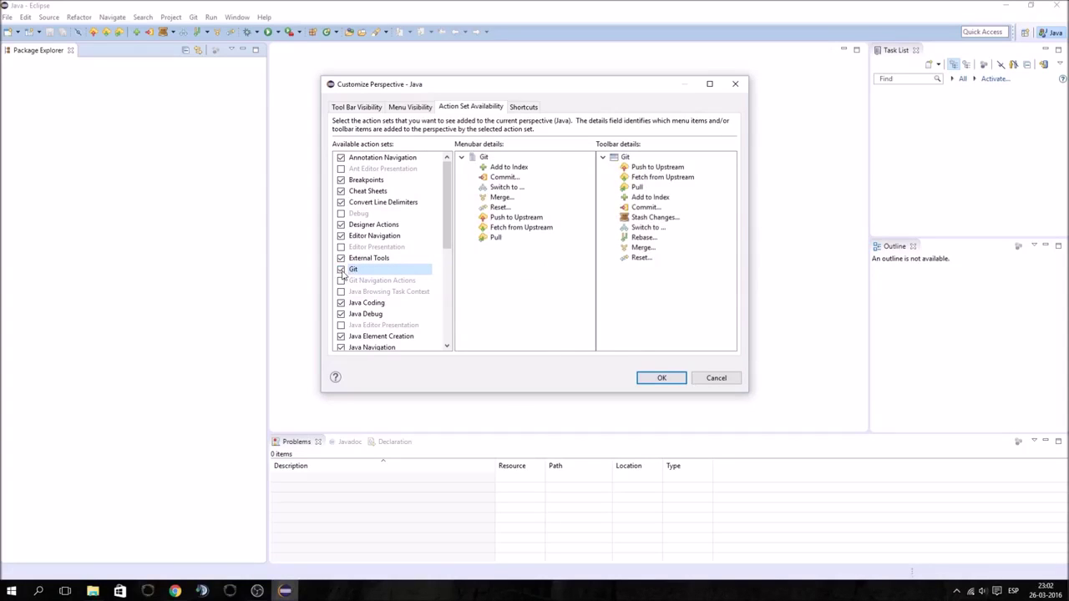
left_click(372, 109)
left_click(339, 218)
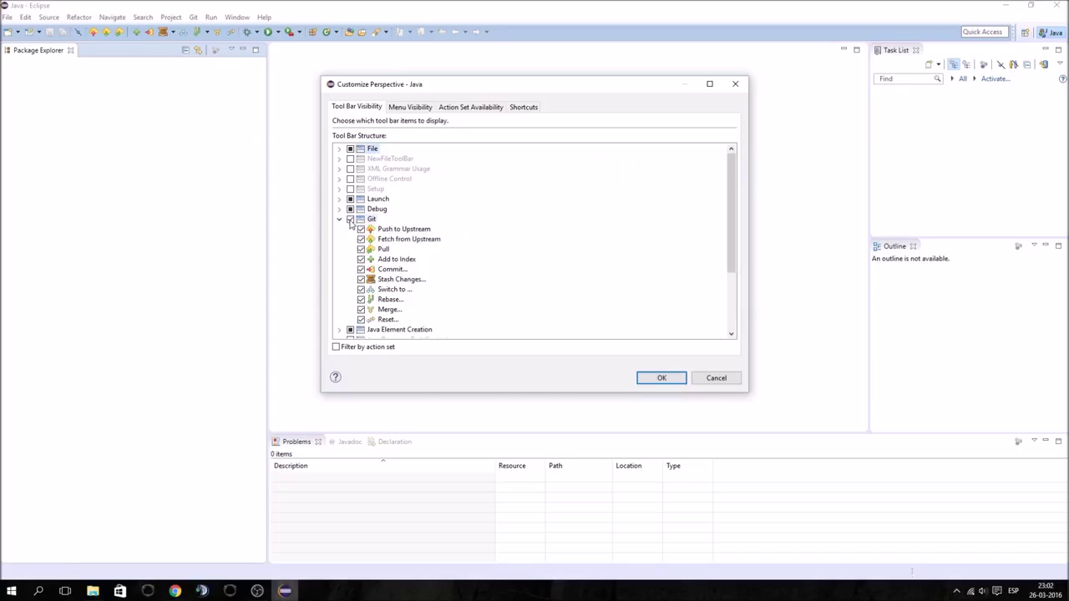
left_click(645, 384)
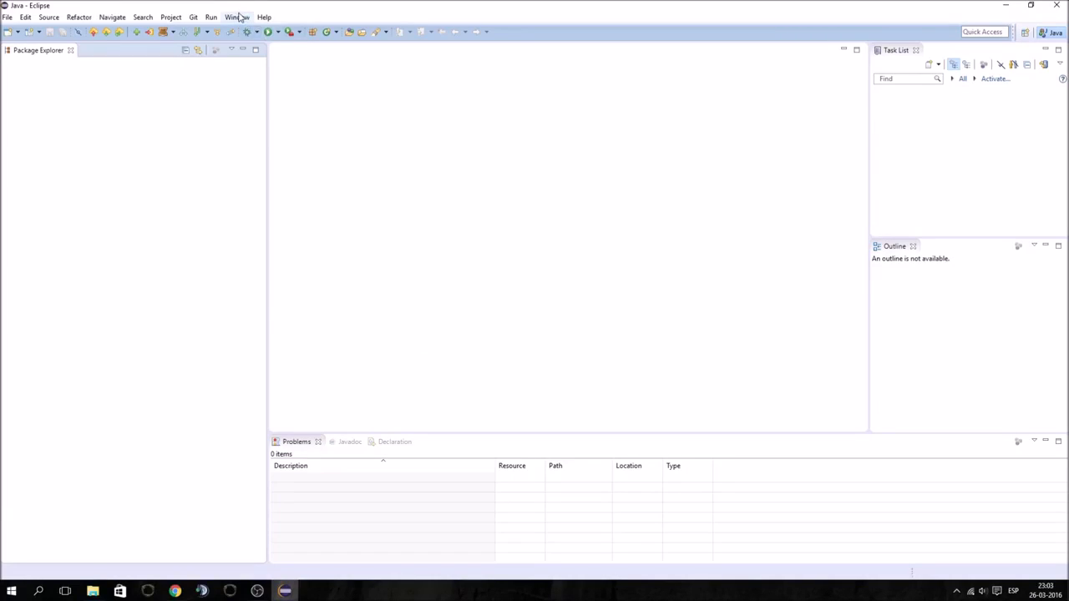
Show the Git Repositories view from the Package Explorer
right_click(166, 162)
mouse_move(175, 164)
mouse_move(268, 182)
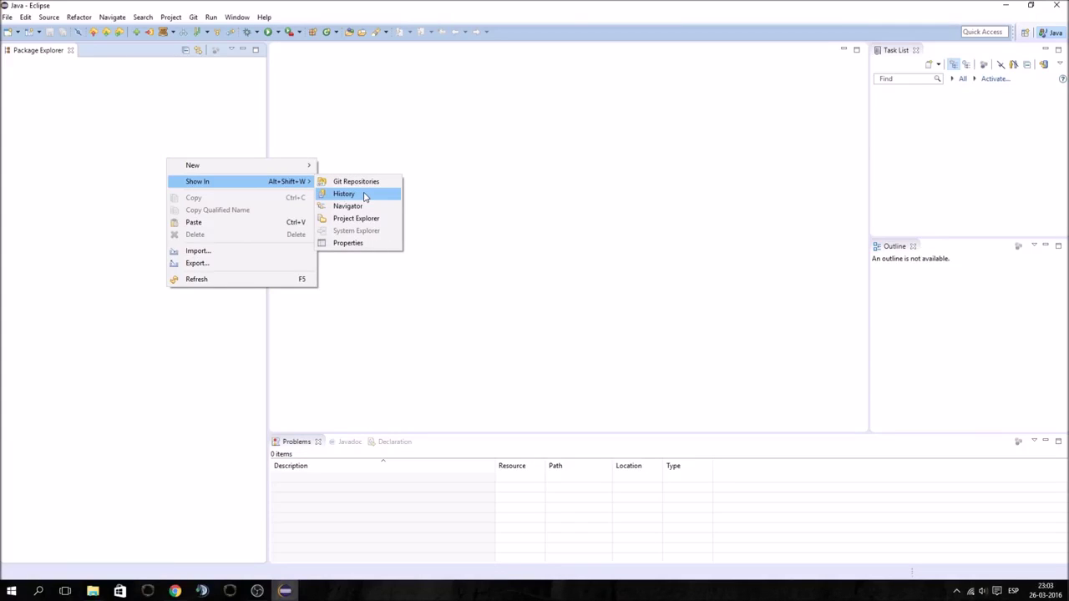
left_click(359, 181)
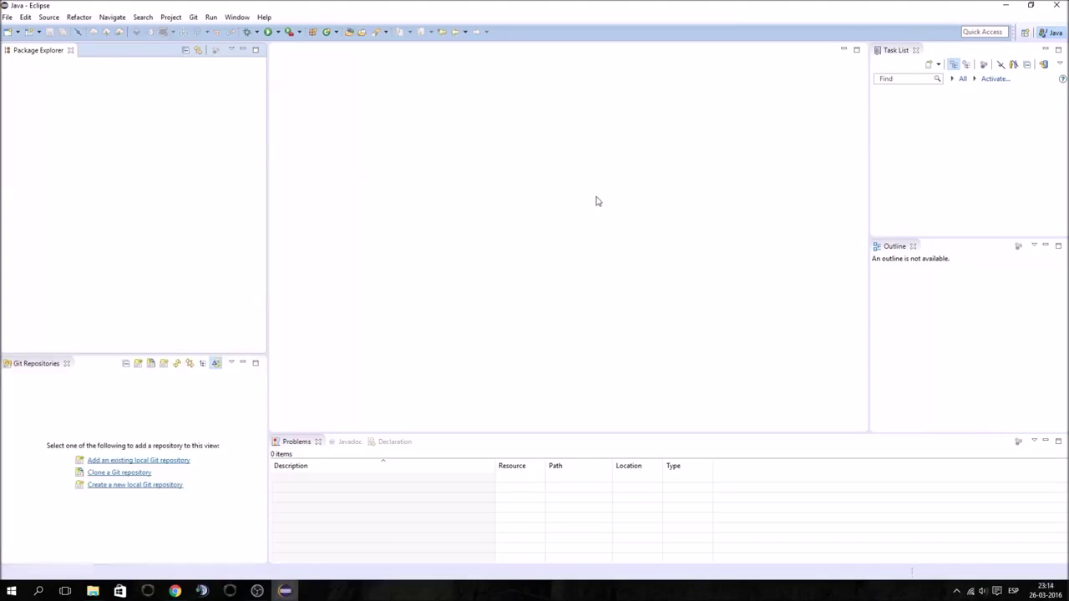
Examine the user e-mail and name entries in Eclipse's Git configuration preferences under Team
left_click(239, 23)
left_click(279, 120)
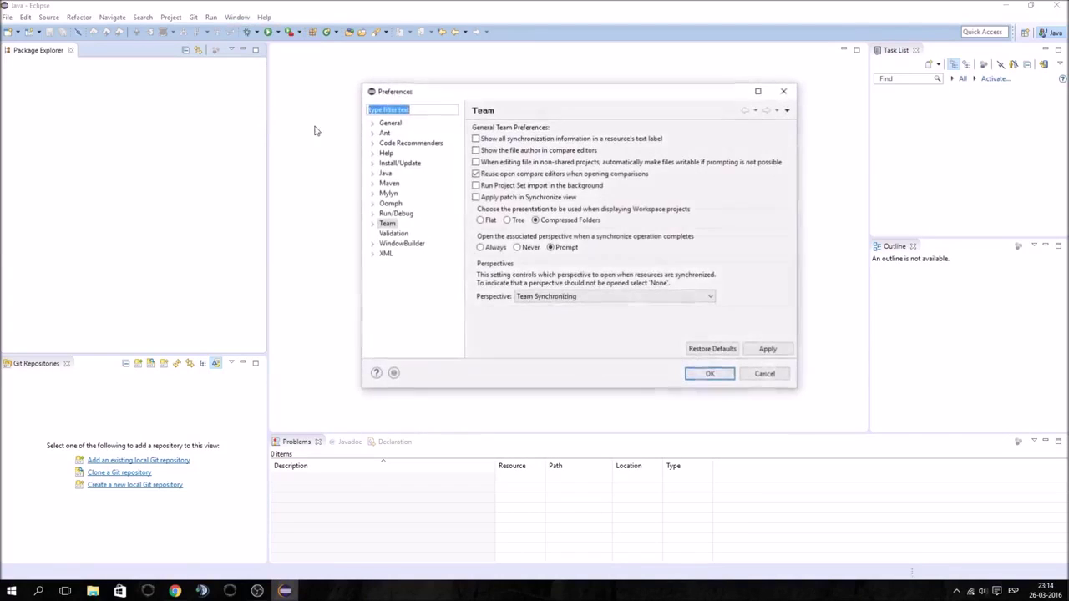
left_click(373, 223)
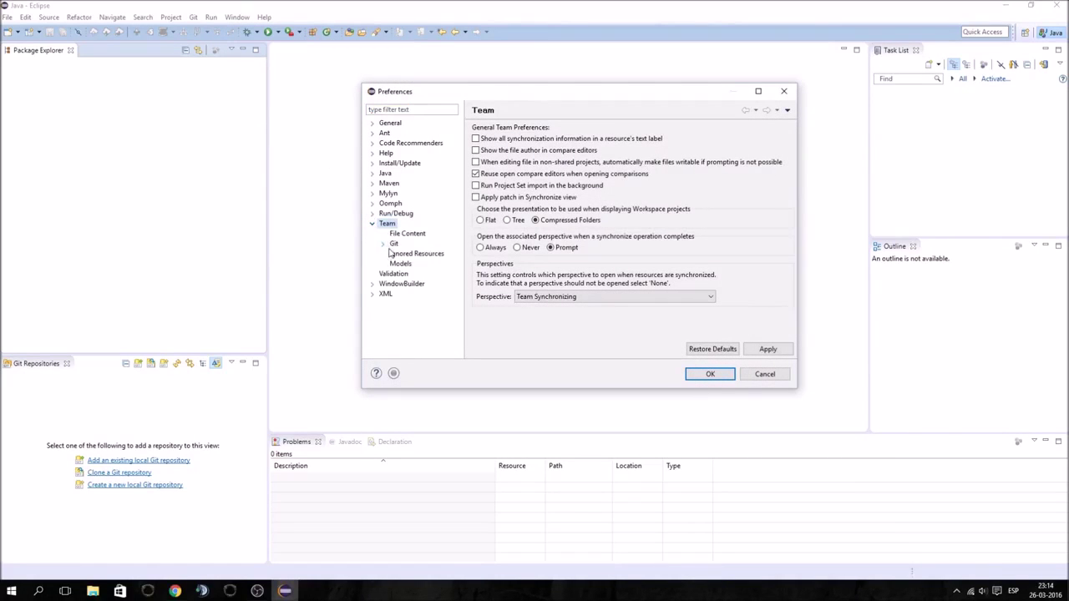
double_click(390, 245)
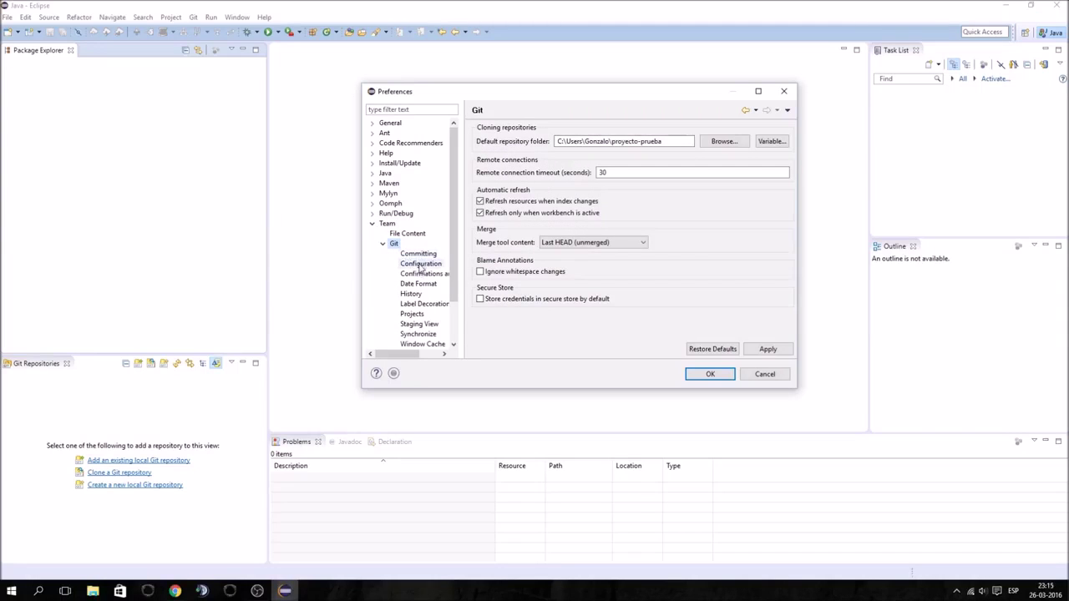
left_click(420, 264)
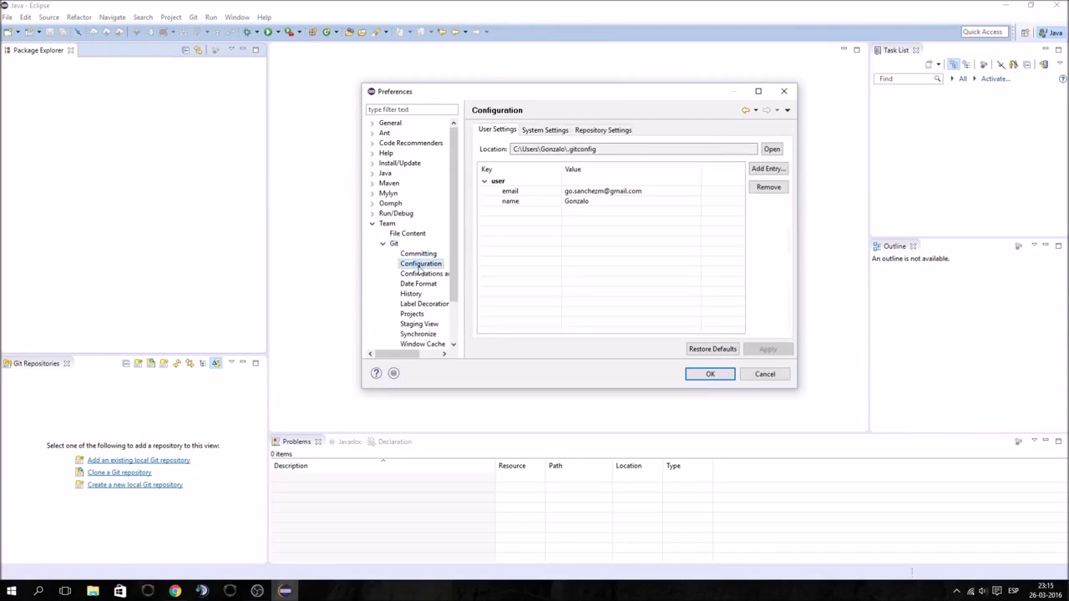
left_click(617, 192)
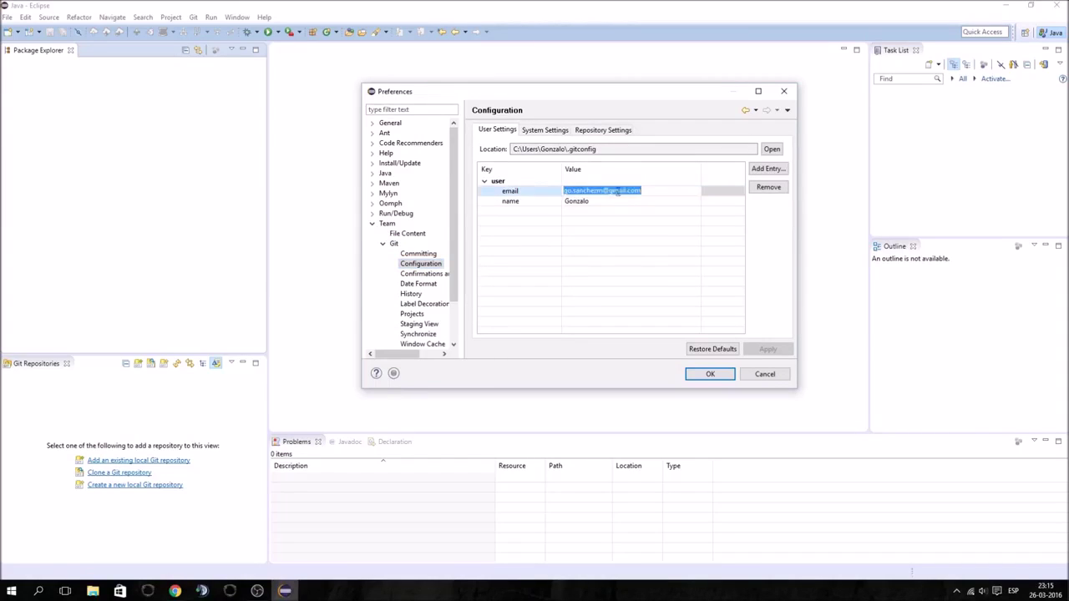
left_click(613, 201)
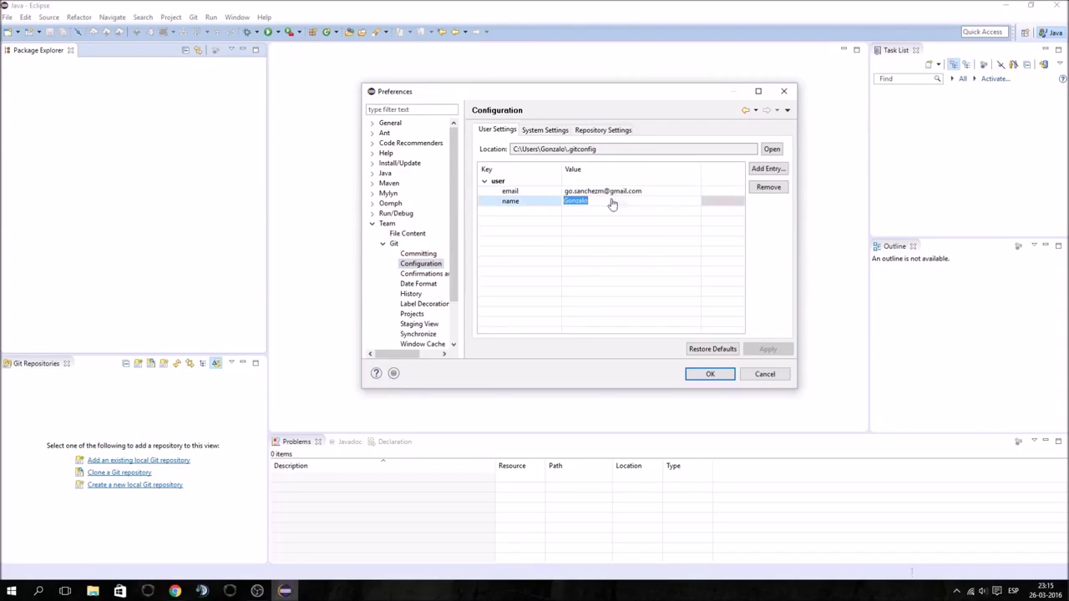
left_click(553, 216)
Look at the form for adding a Git configuration entry and at the system-level settings, and close the preferences
left_click(766, 170)
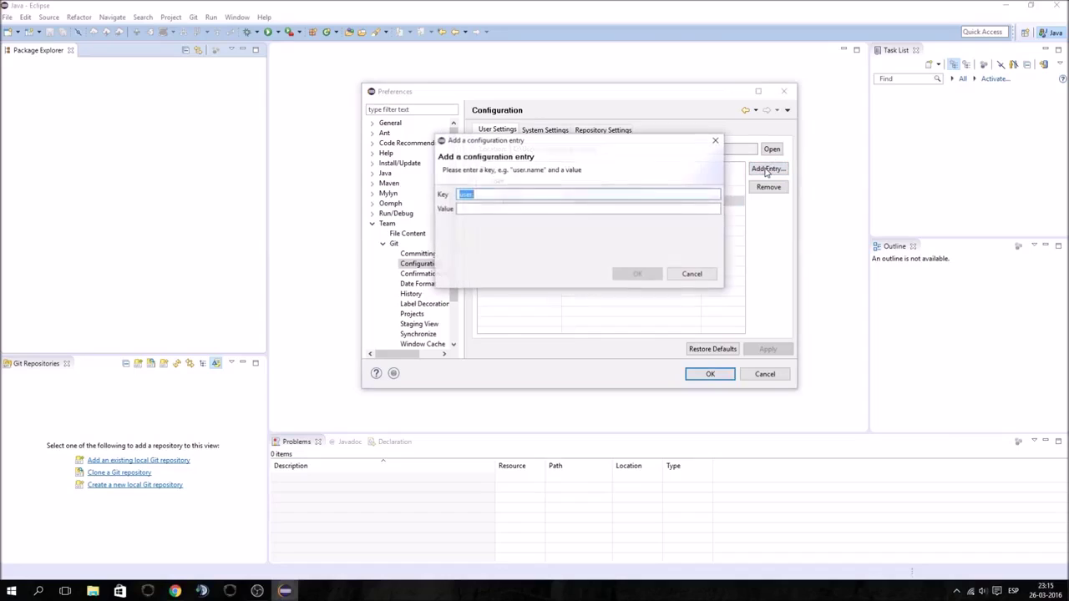
left_click(690, 275)
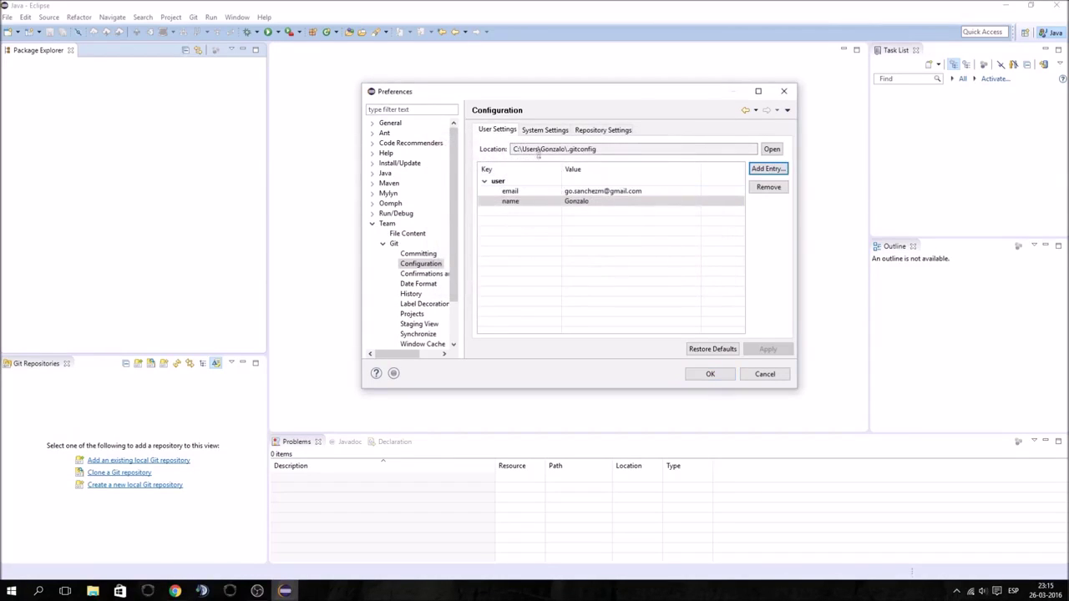
left_click(583, 134)
left_click(547, 131)
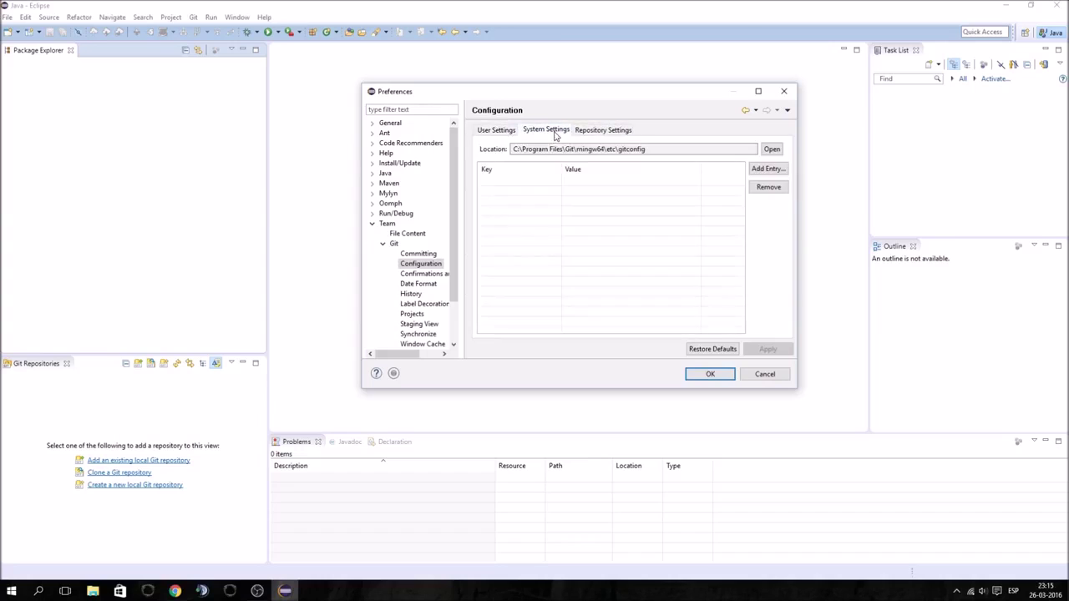
left_click(510, 132)
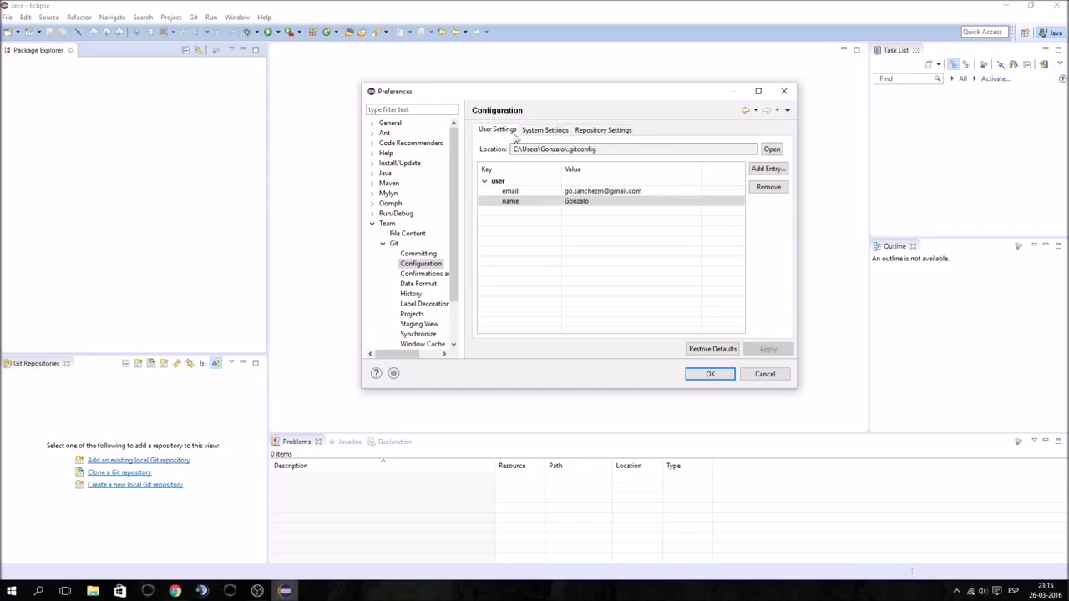
left_click(708, 374)
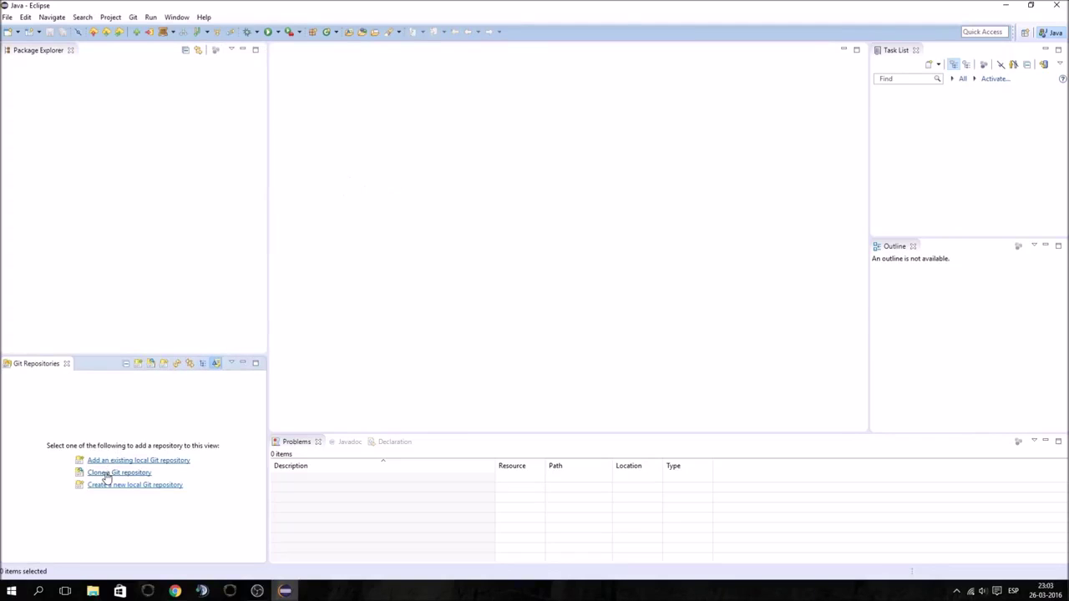
Start cloning a Git repository, using the HTTP URL of proyecto-eclipse copied from its GitLab project page as the source URI
left_click(106, 473)
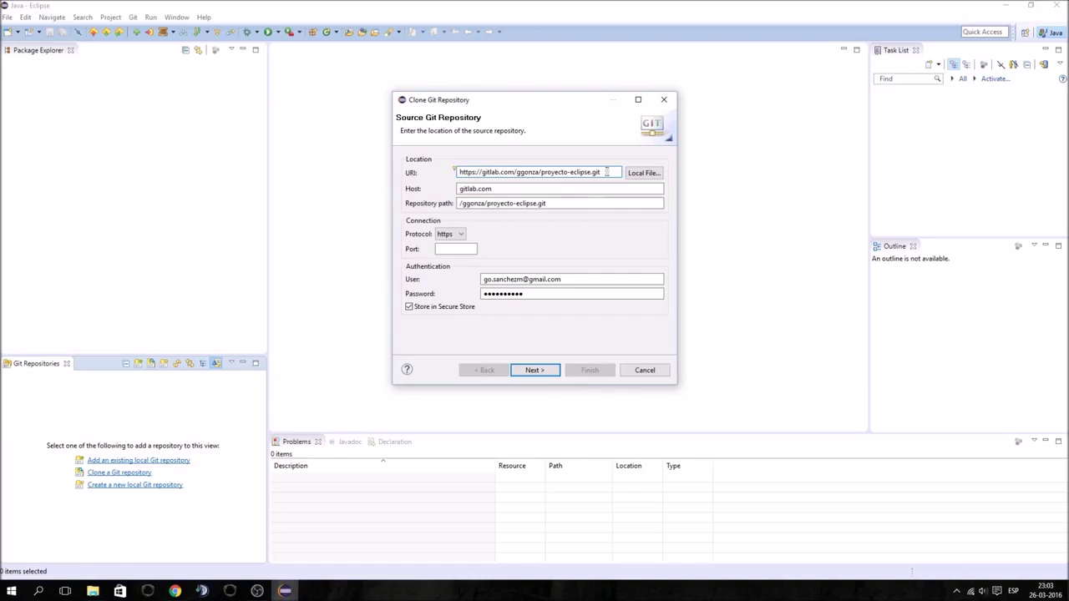
left_click_drag(610, 172, 453, 175)
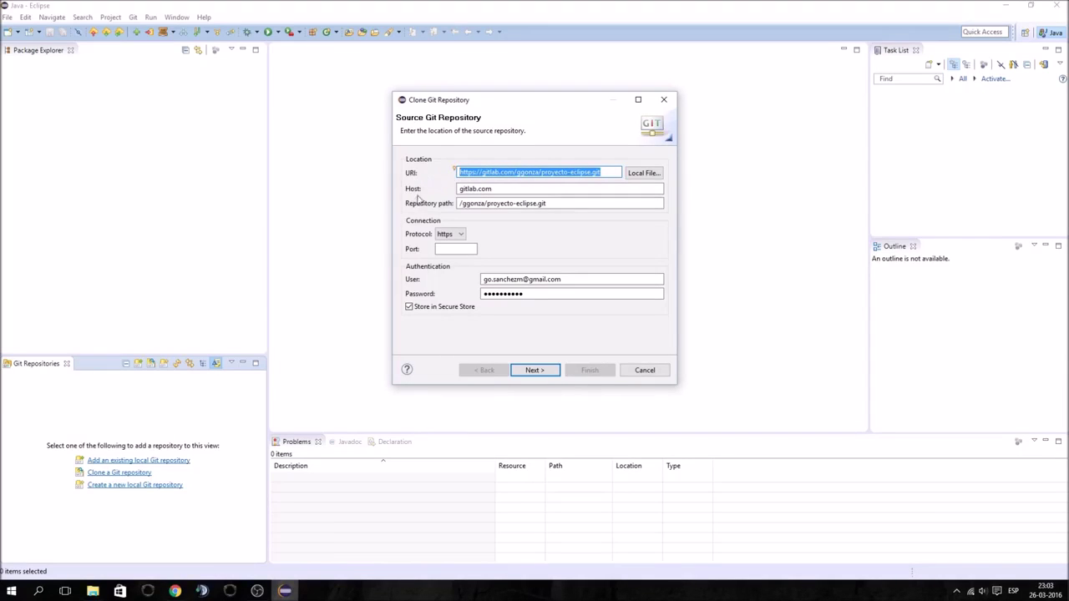
left_click(174, 590)
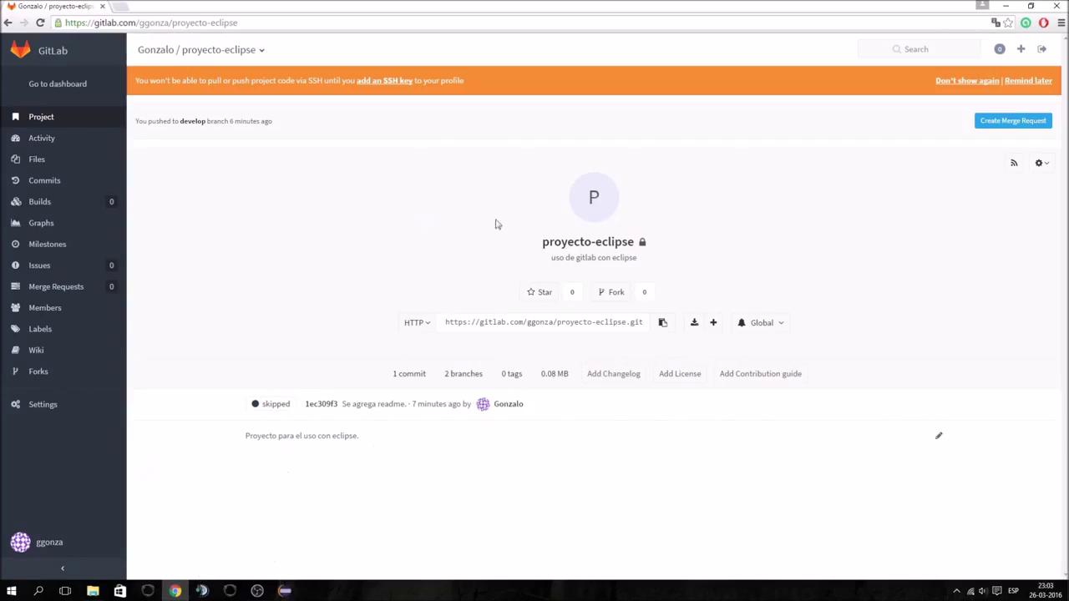
left_click(664, 323)
left_click(284, 591)
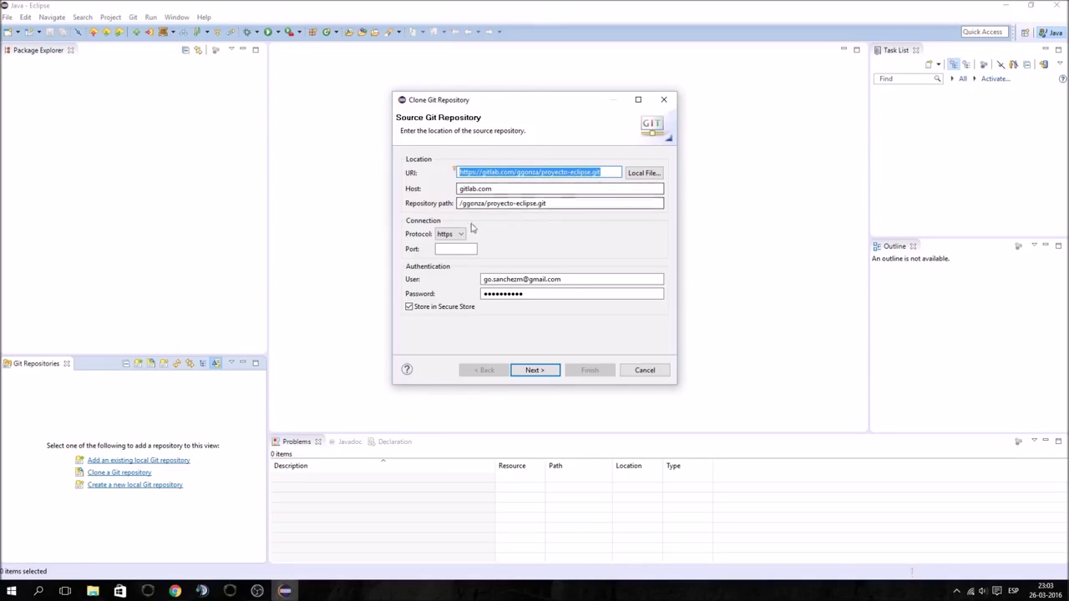
Continue with the GitLab account's e-mail and password as authentication, and select only the develop branch for cloning
left_click_drag(571, 281, 482, 284)
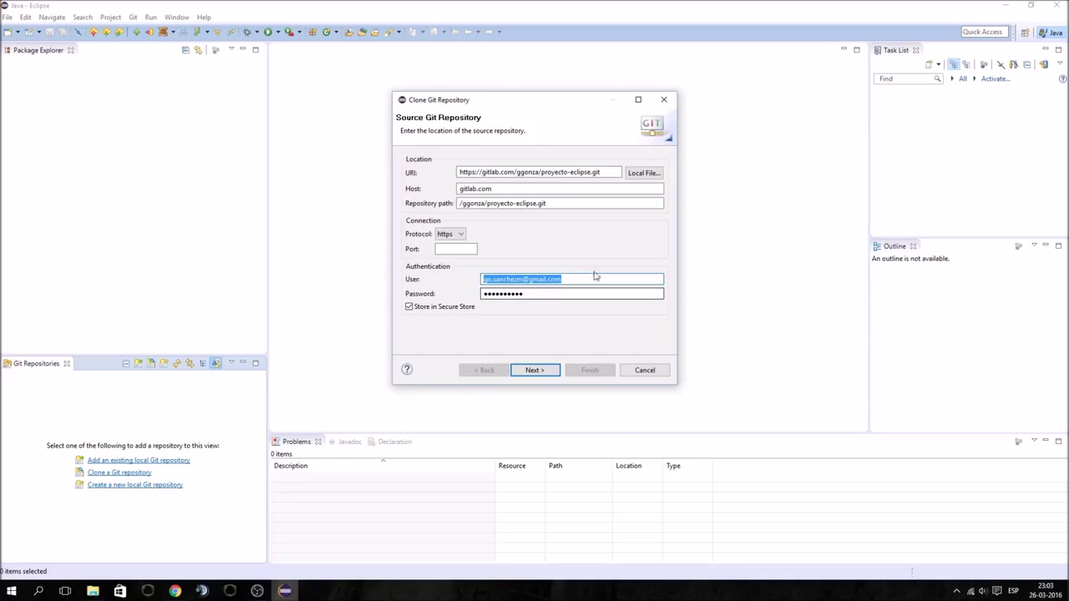
left_click(552, 294)
left_click_drag(552, 294, 470, 290)
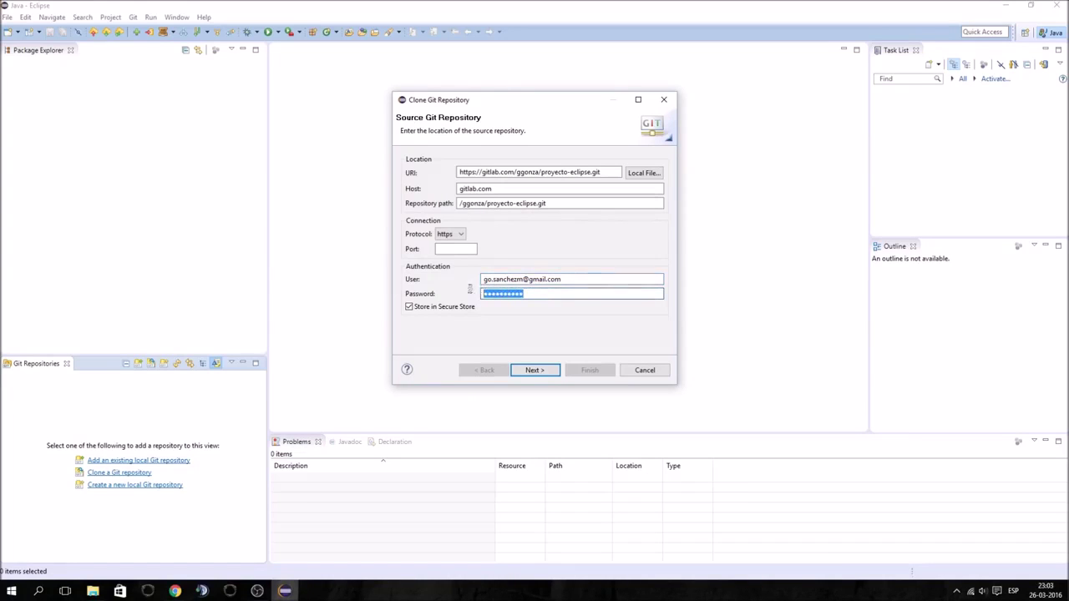
left_click(527, 375)
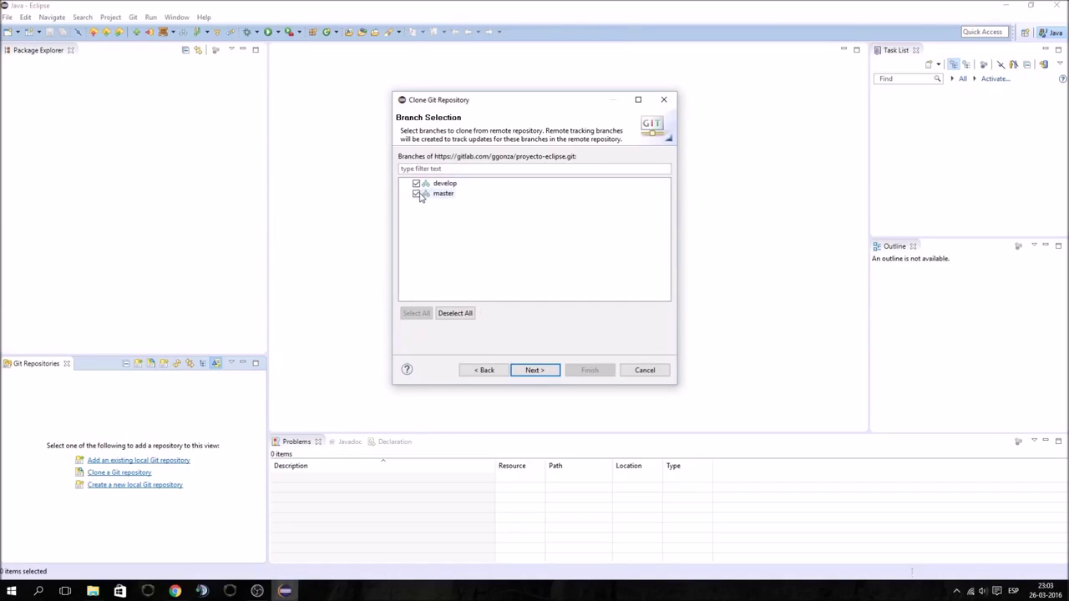
left_click(417, 195)
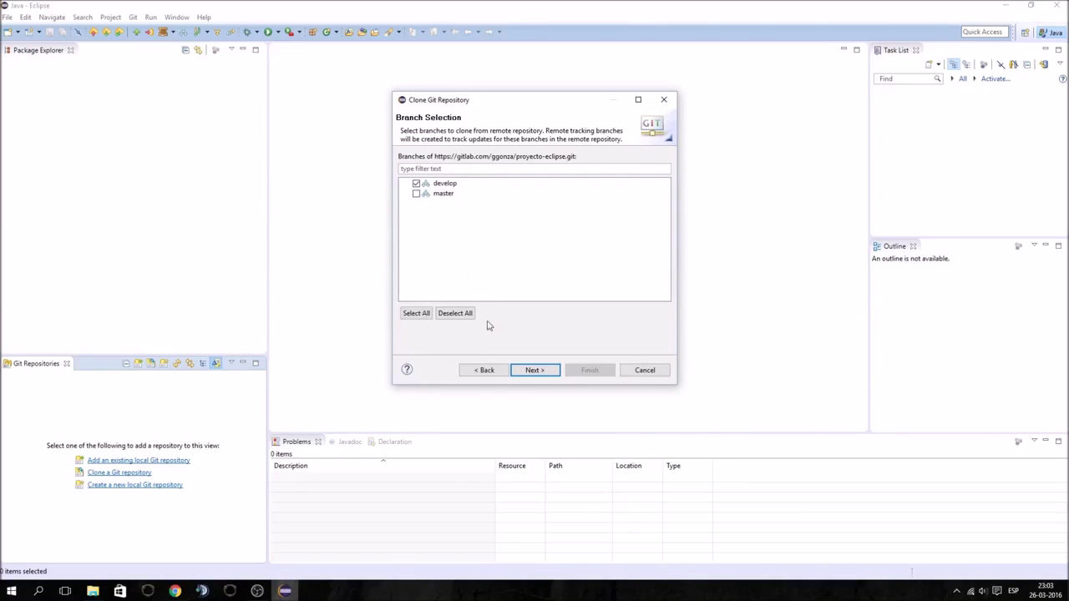
left_click(524, 372)
Set the clone's destination to GIT\proyecto-eclipse inside the user's home folder and clone with develop as initial branch and origin as remote
left_click(515, 173)
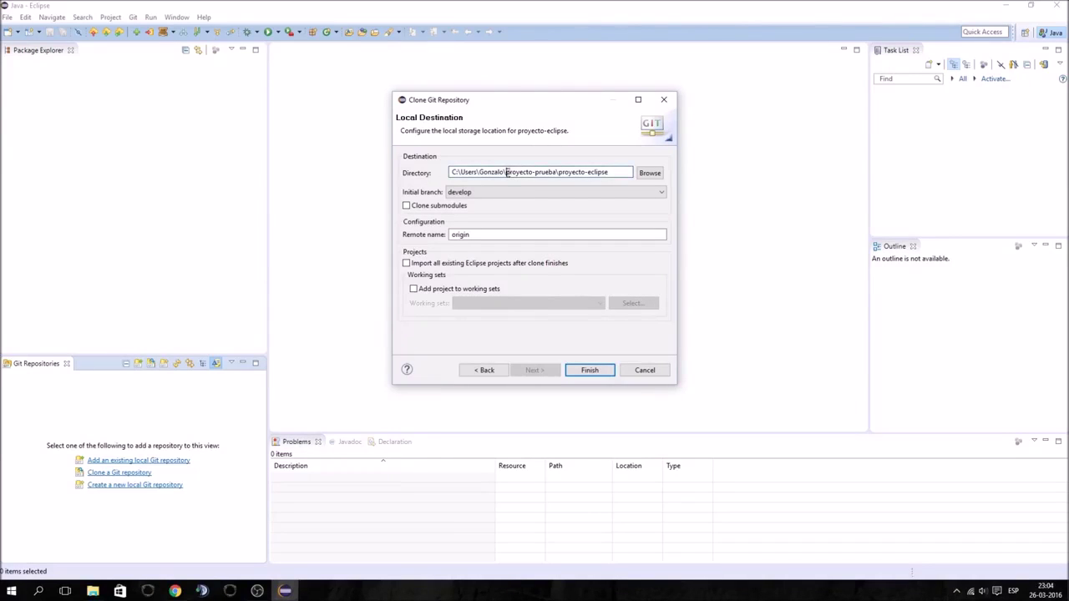
left_click_drag(532, 172, 620, 170)
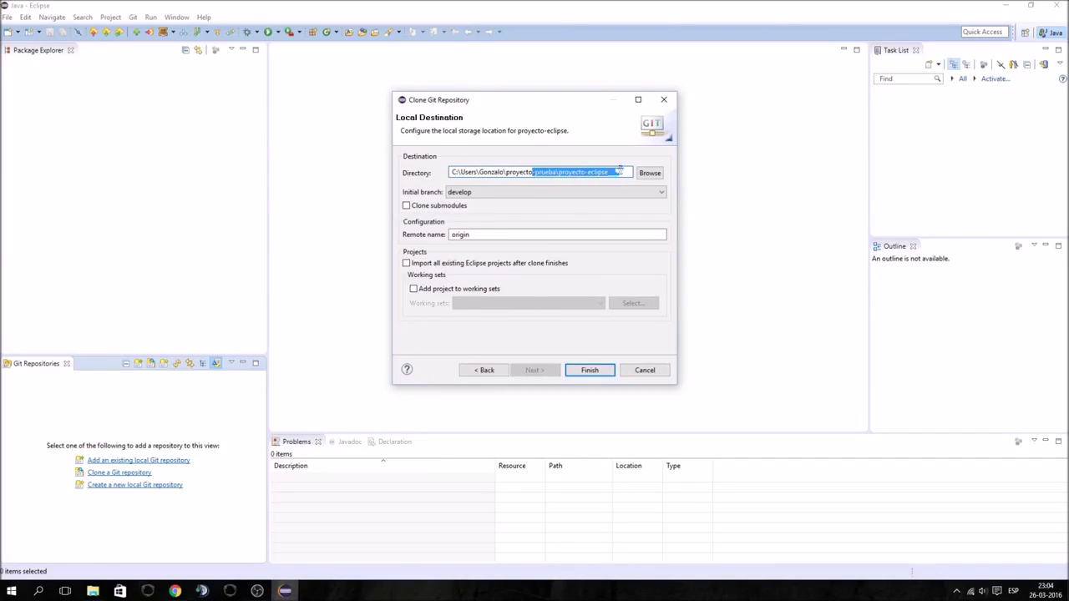
key("BackSpace")
key("BackSpace")
key("BackSpace")
key("BackSpace")
type("Gi")
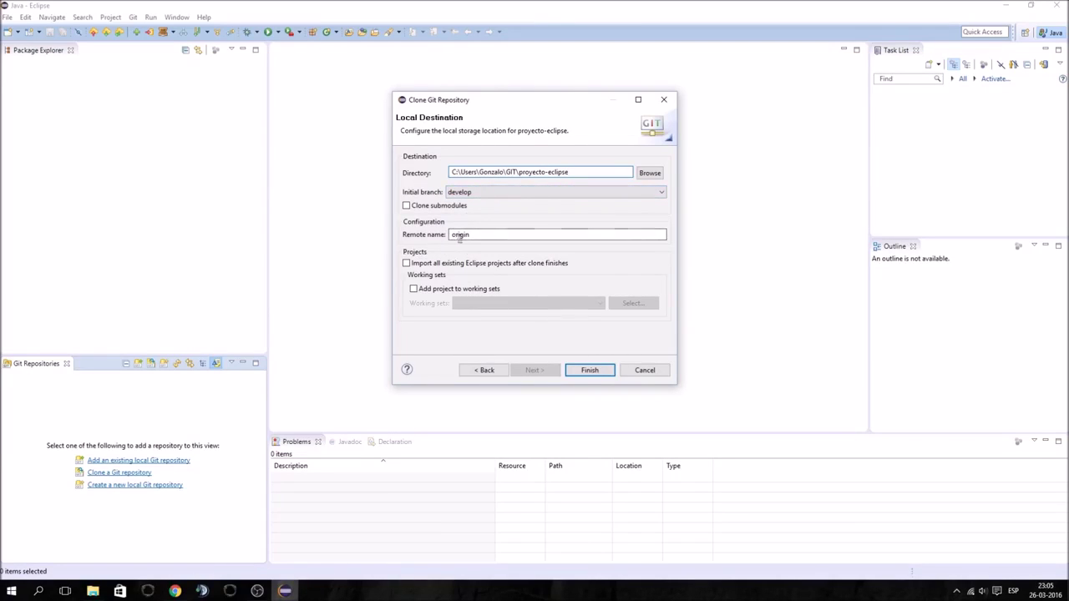
left_click(595, 372)
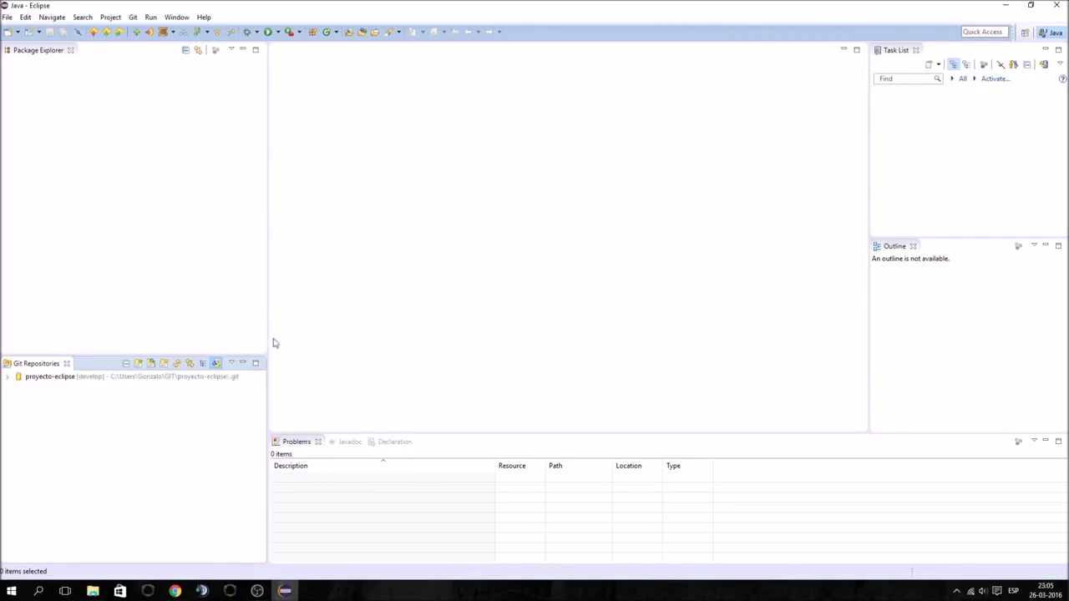
Open README.md from the working tree of the cloned proyecto-eclipse repository and review its text
left_click(8, 377)
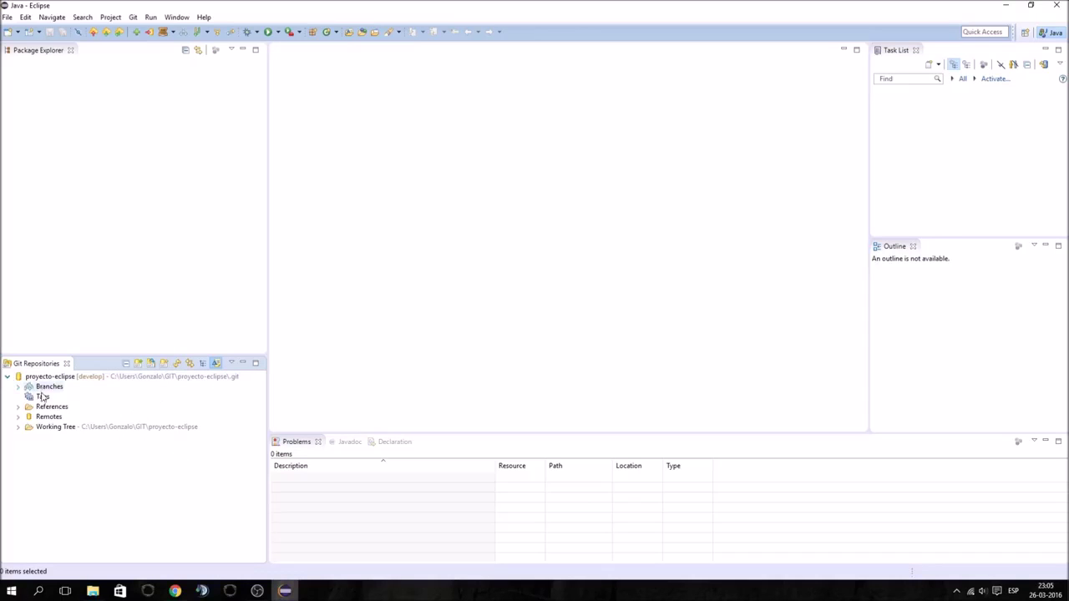
left_click(18, 426)
left_click(42, 446)
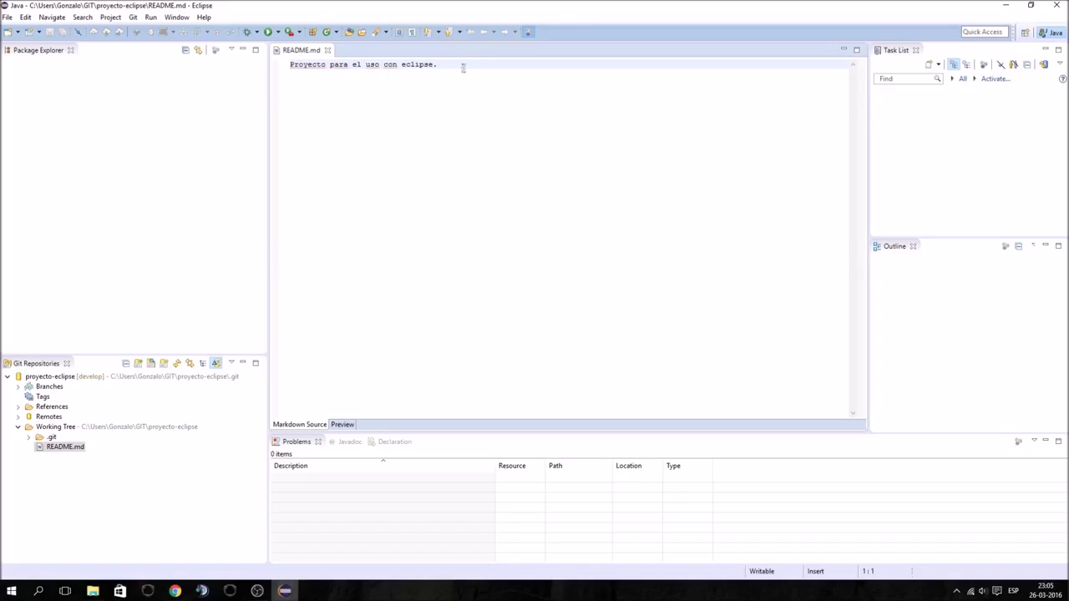
left_click_drag(453, 64, 294, 64)
left_click(370, 138)
left_click(204, 465)
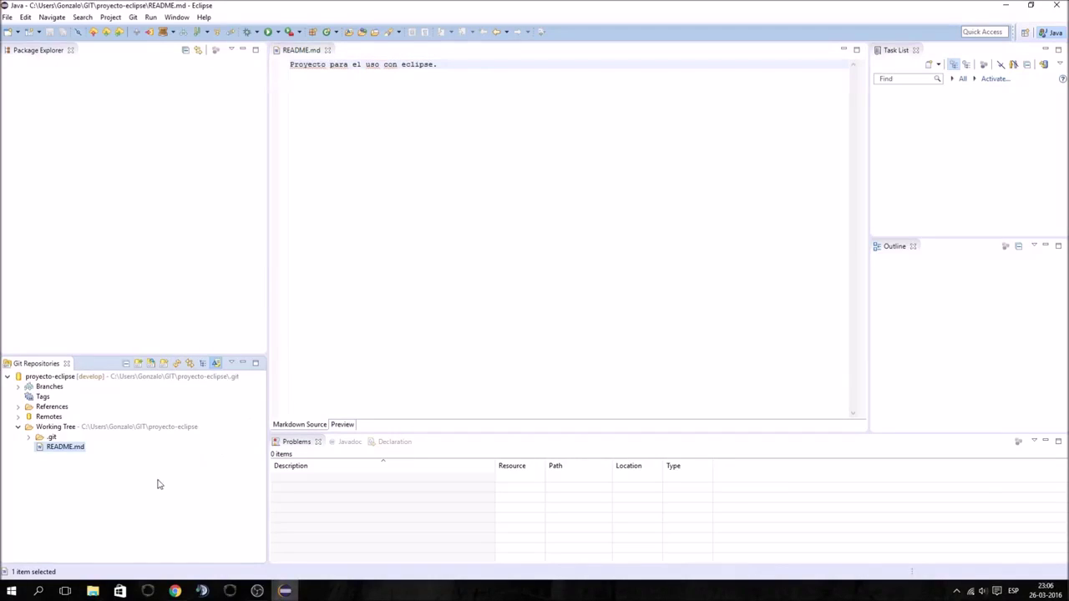
Start a new Java project named aplicacion_hotel with the default location turned off
left_click(10, 18)
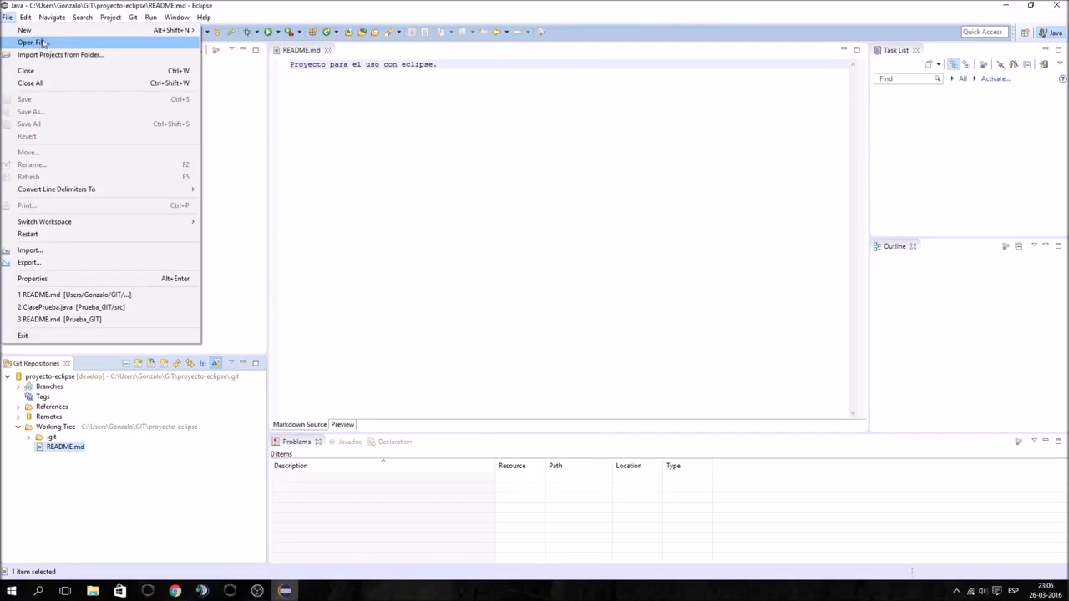
mouse_move(46, 30)
left_click(260, 34)
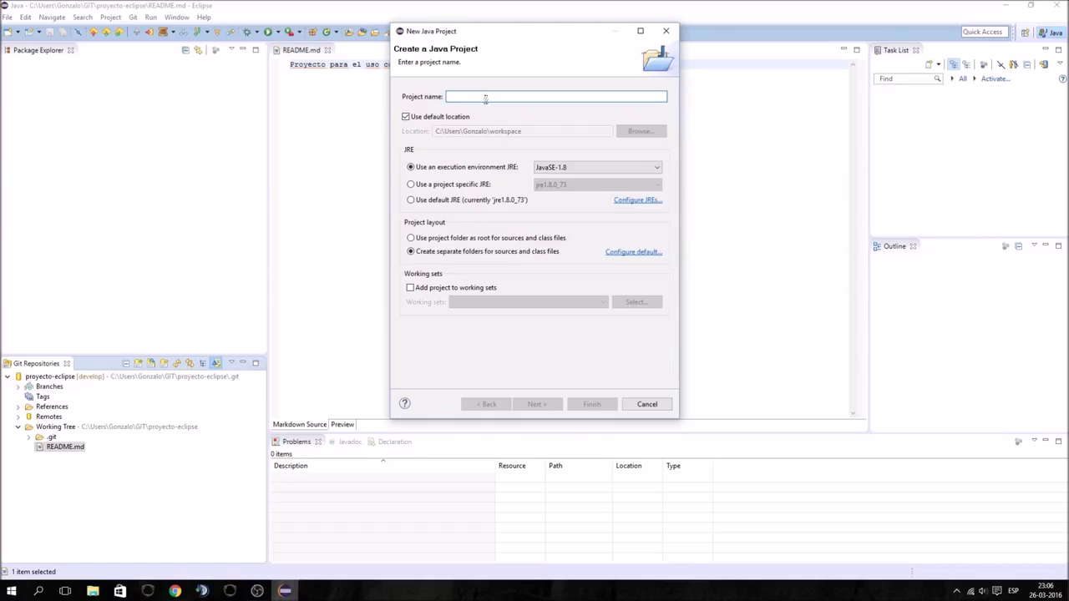
type("aplicacion_hotel")
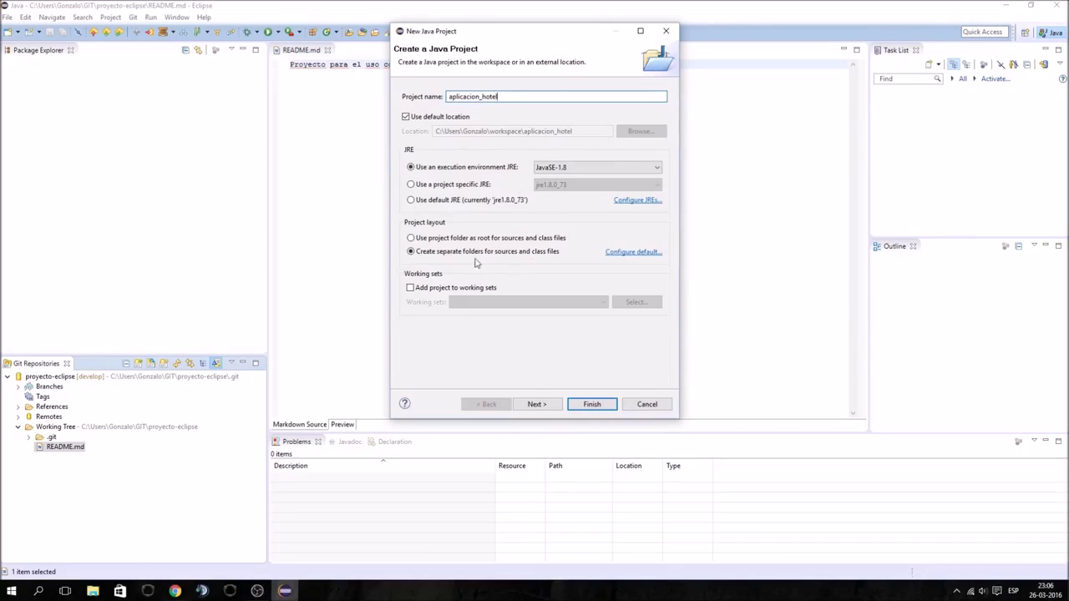
left_click(444, 118)
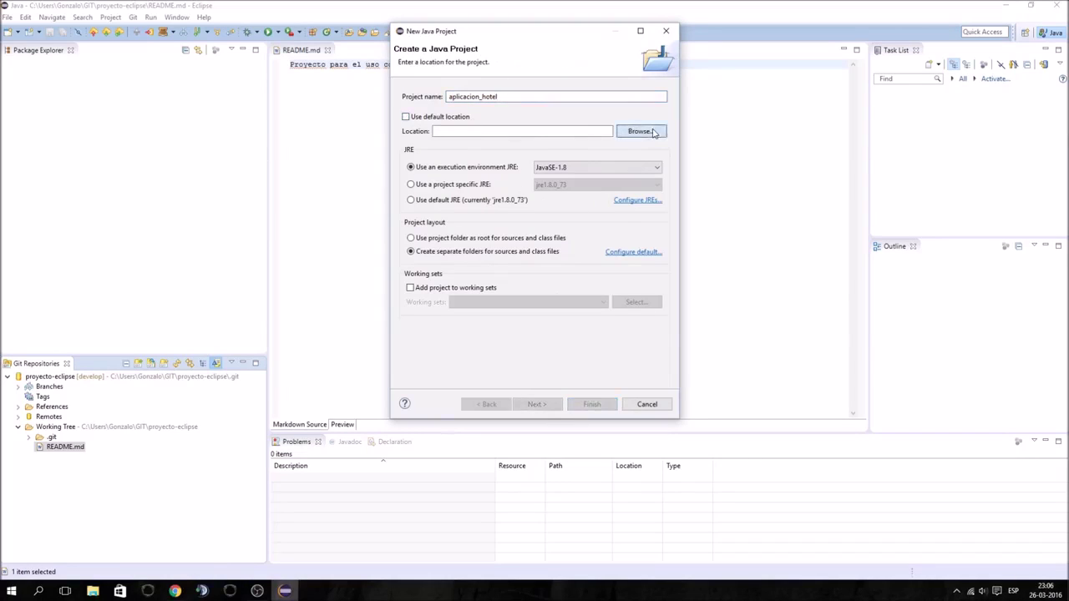
Set the project location to the cloned GIT\proyecto-eclipse folder in the user's home directory and finish creating the project
left_click(655, 131)
left_click(458, 288)
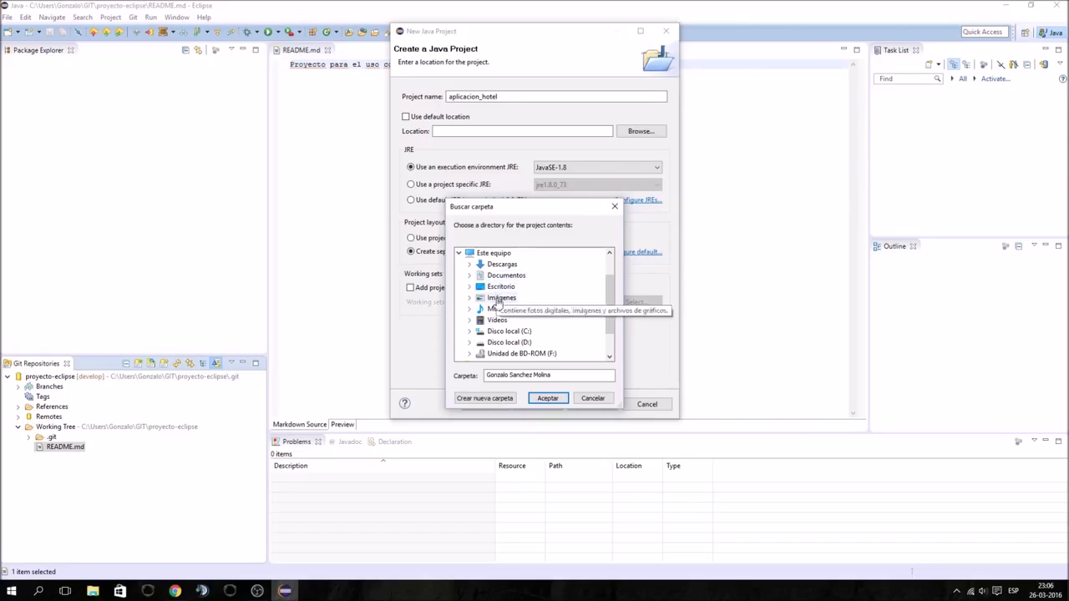
double_click(511, 331)
scroll(551, 332, "down", 3)
double_click(510, 309)
double_click(518, 353)
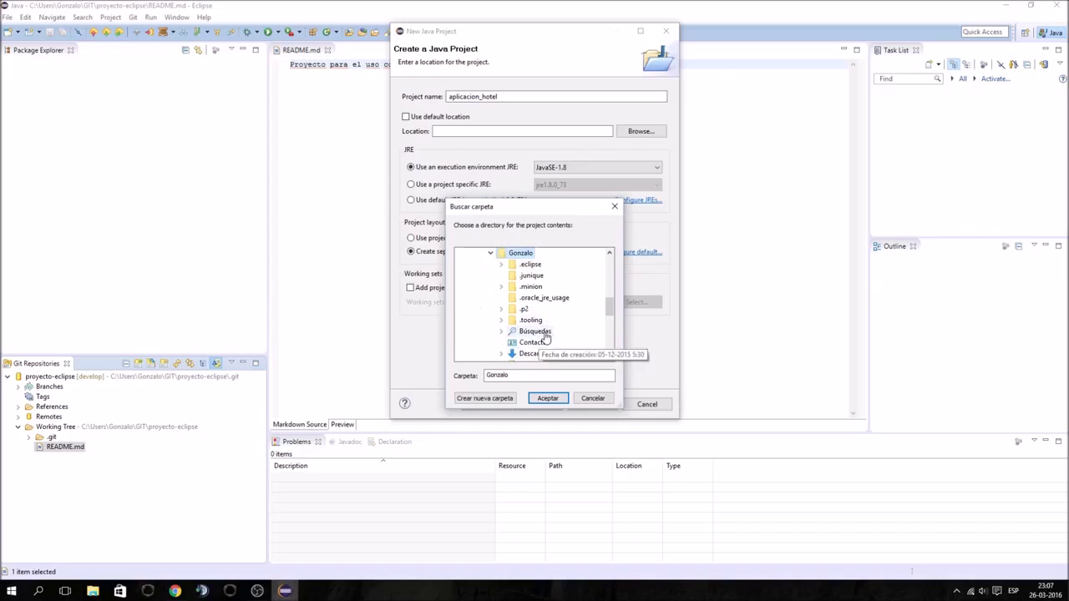
scroll(546, 338, "down", 3)
left_click(523, 297)
scroll(534, 334, "up", 2)
double_click(526, 352)
left_click(541, 332)
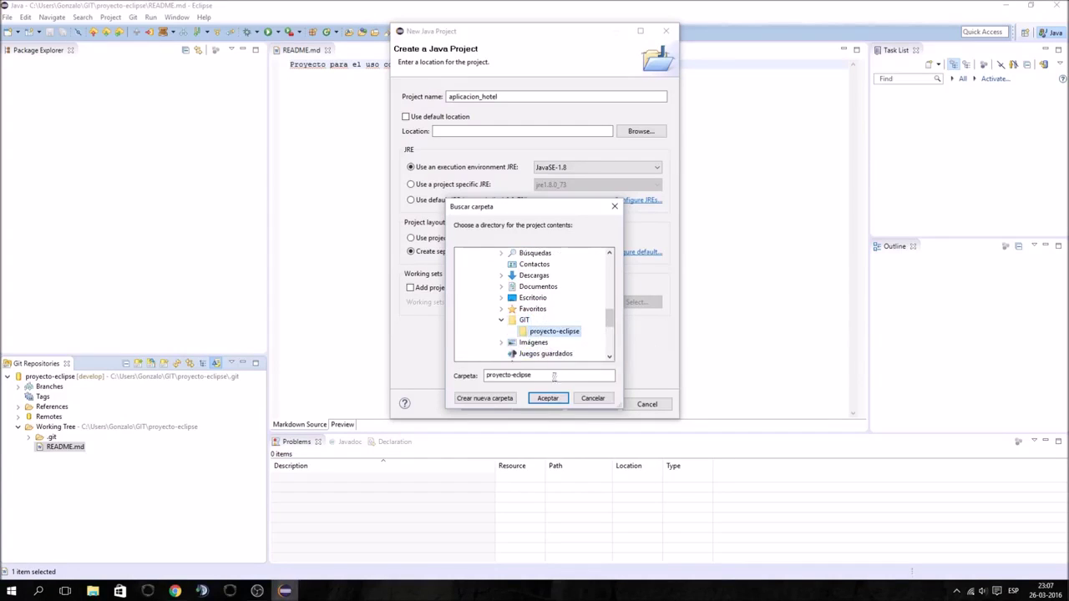
left_click(545, 398)
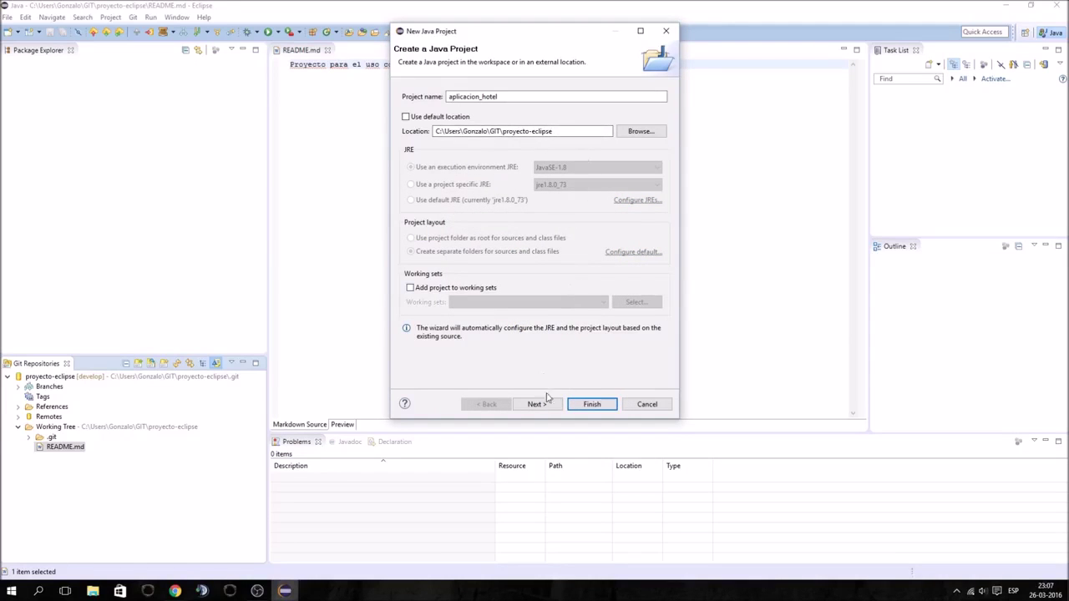
left_click(585, 405)
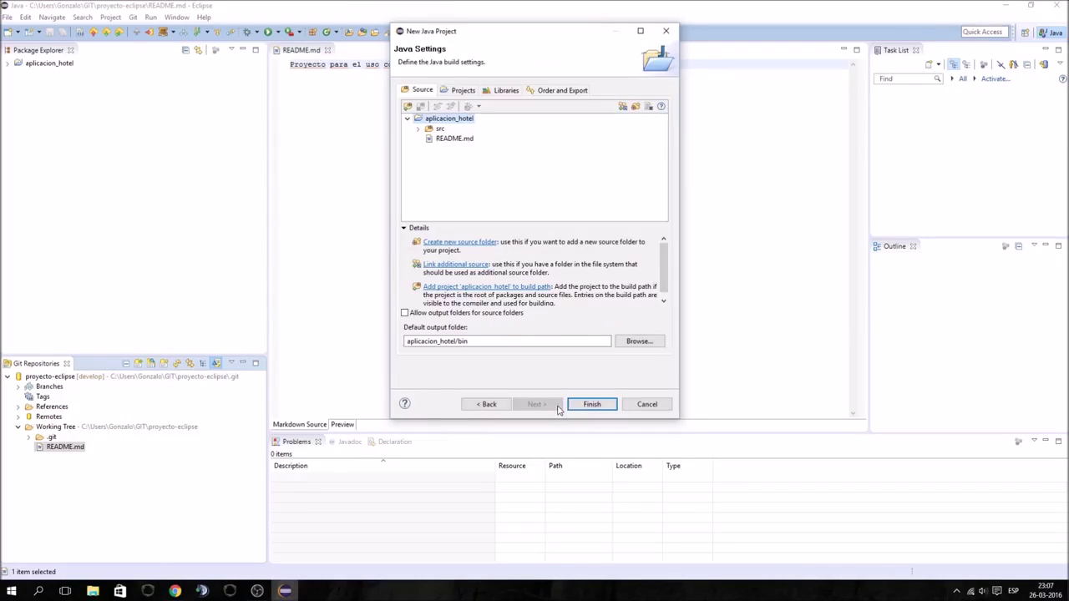
Finish creating the aplicacion_hotel Java project, then expand it and open its README.md
left_click(592, 405)
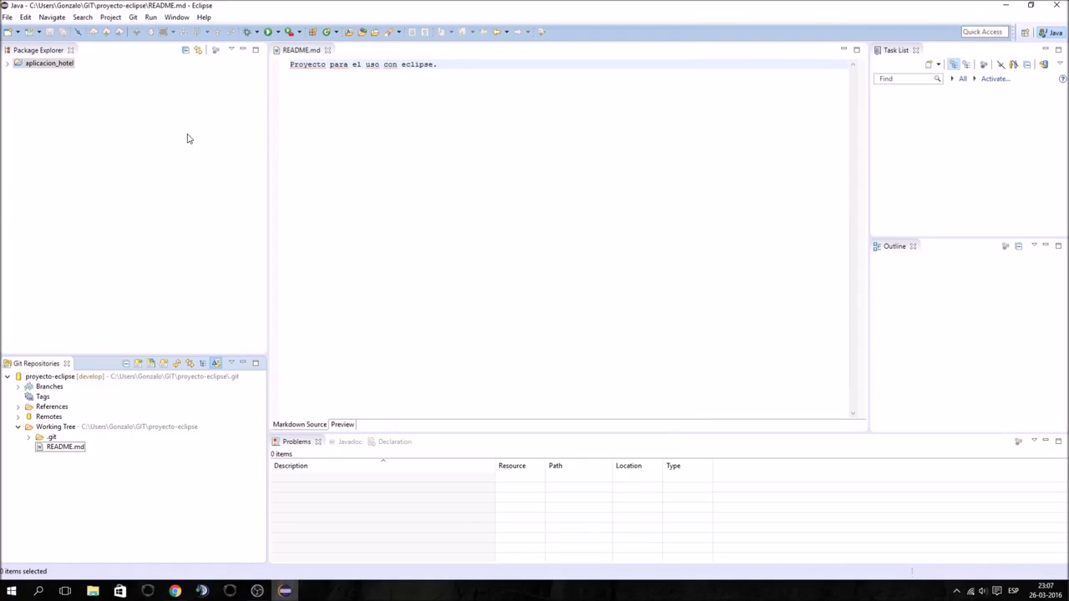
left_click(8, 64)
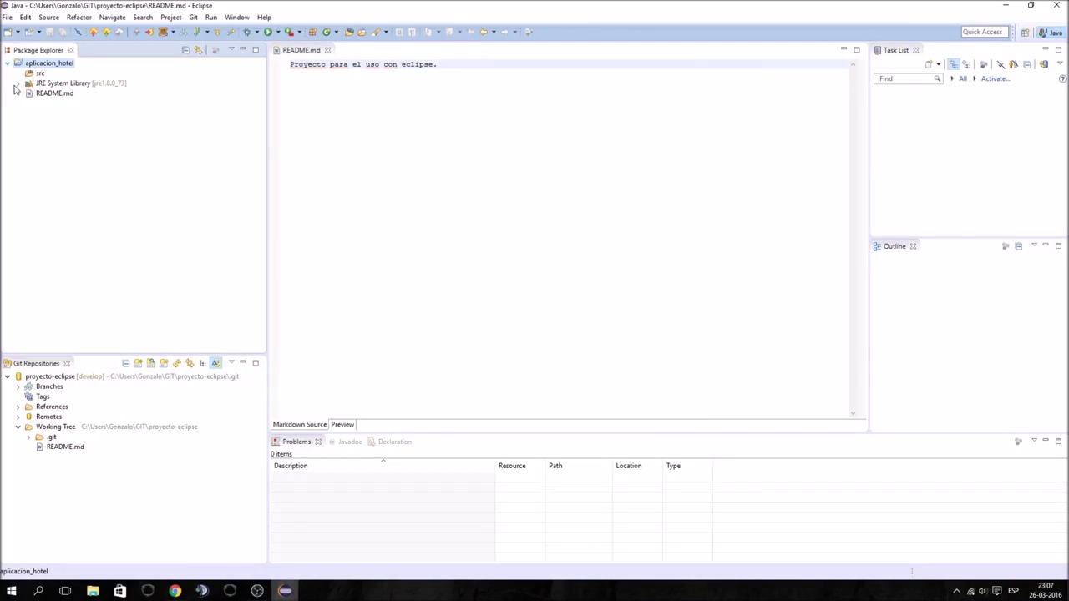
double_click(47, 96)
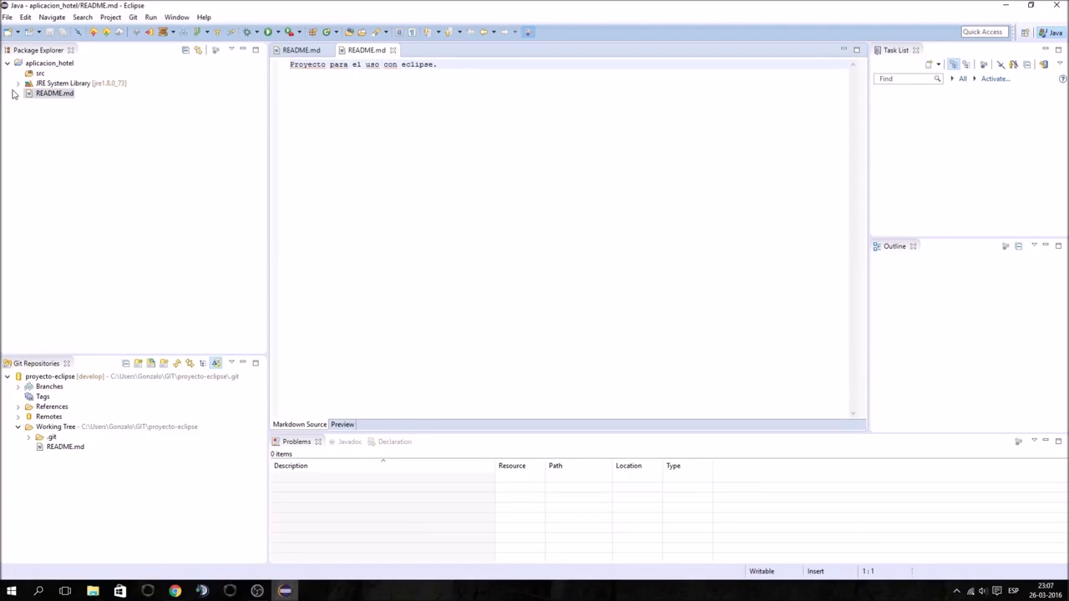
left_click(91, 138)
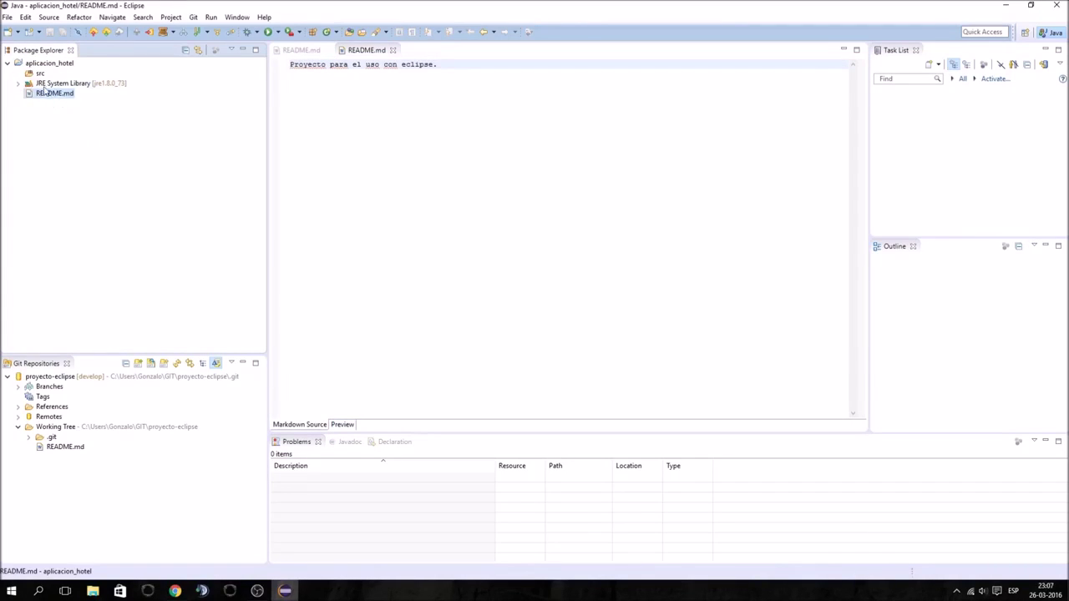
Create a public Java class named Clase_Prueba in the aplicacion_hotel package of the project's src folder
left_click(42, 64)
right_click(42, 63)
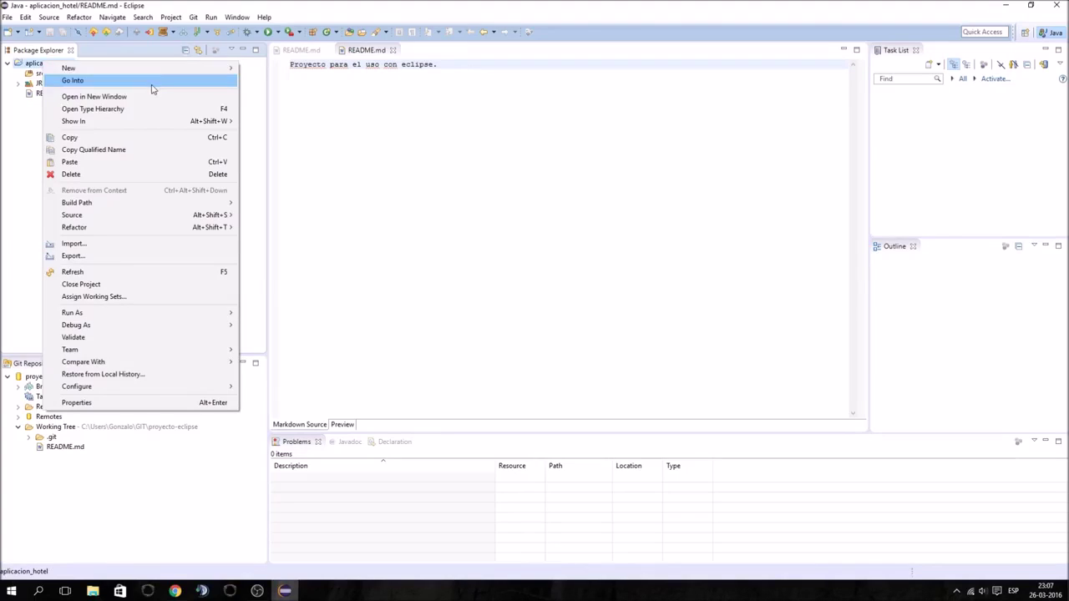
mouse_move(157, 70)
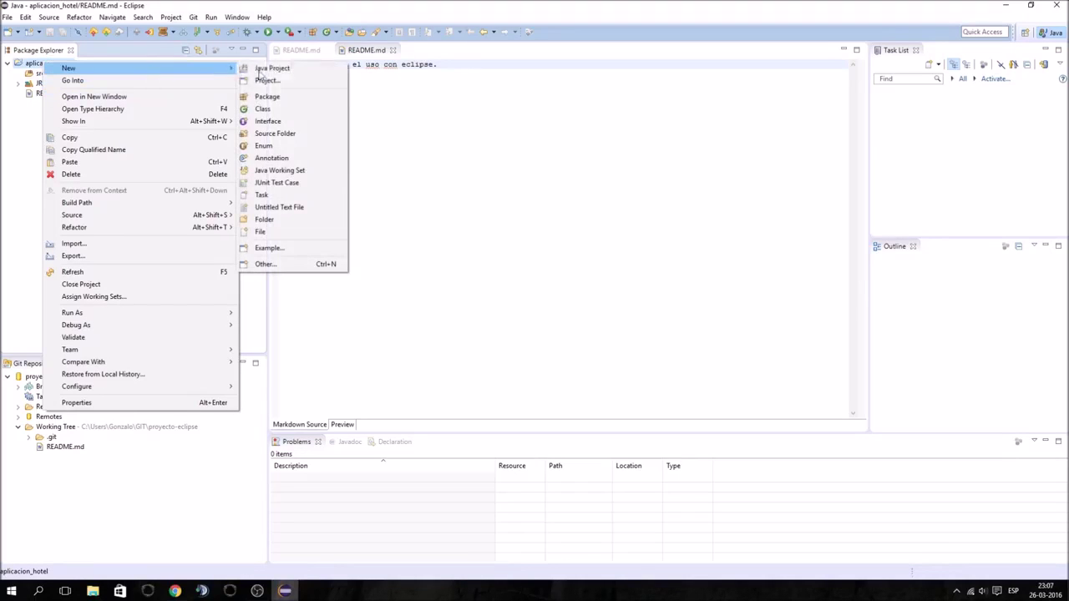
left_click(284, 109)
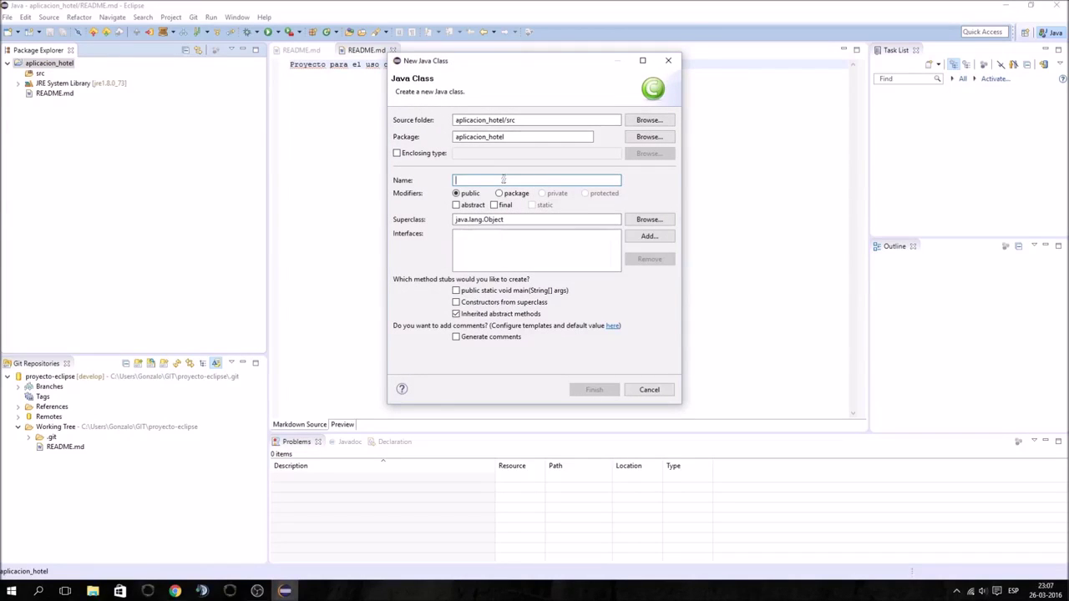
type("Clase_Prueba")
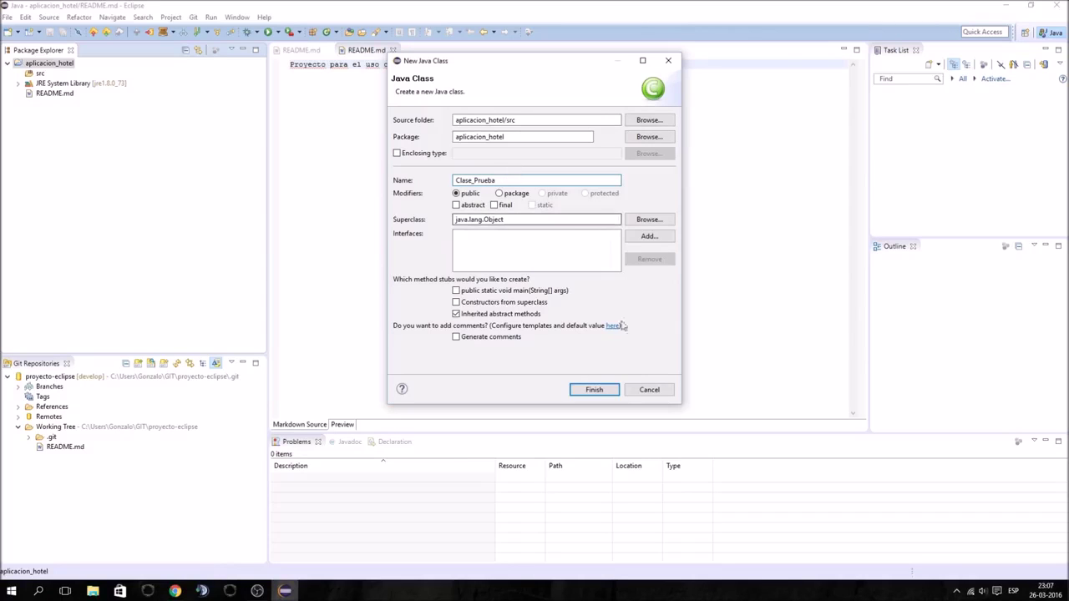
left_click(589, 392)
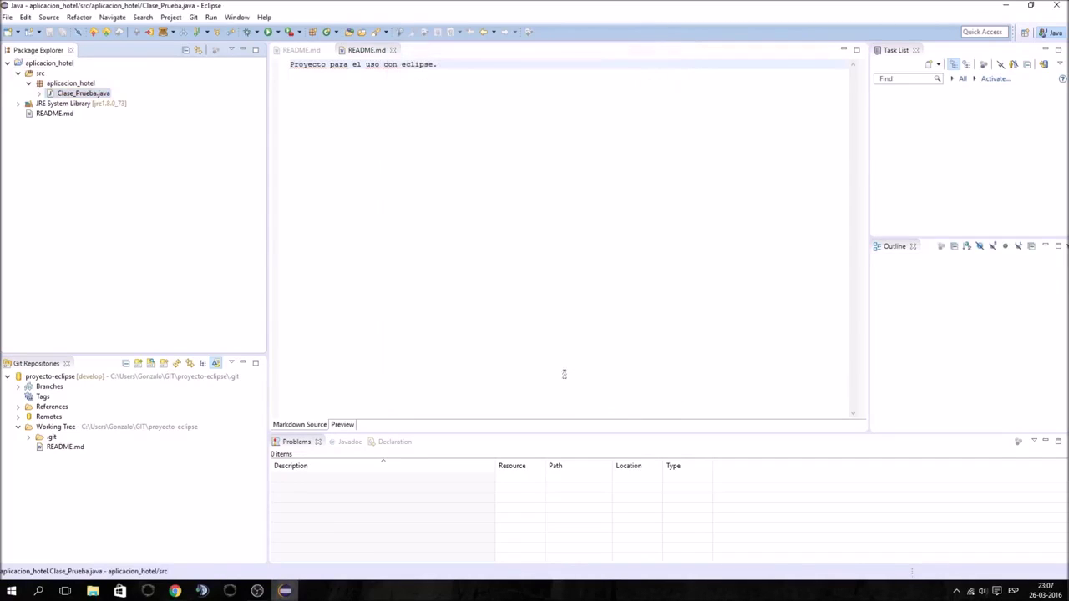
Add the field String a = "Hola"; to the body of Clase_Prueba and save the file
left_click(428, 91)
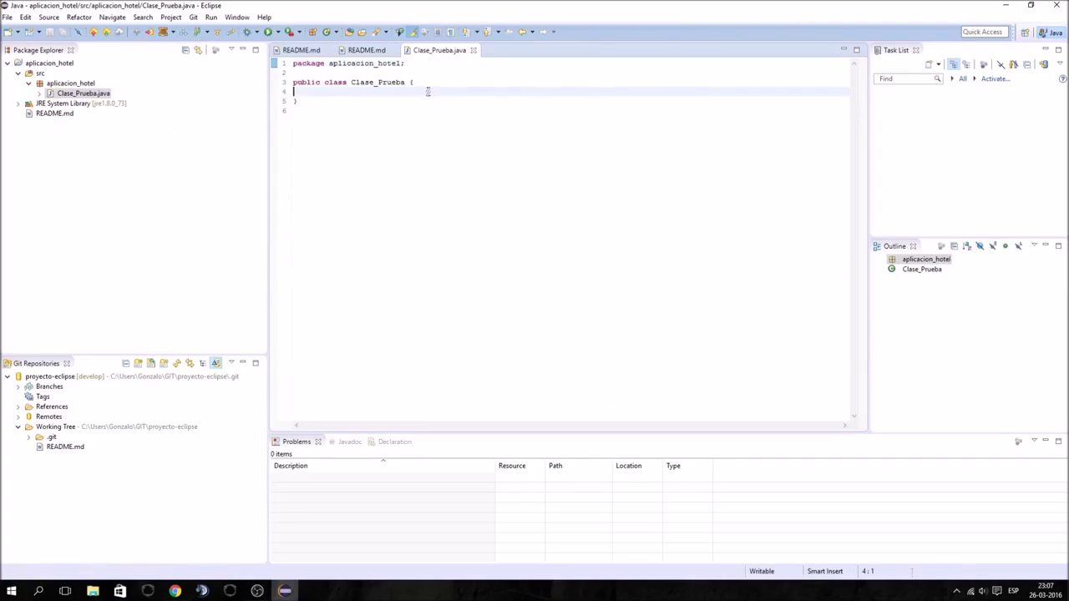
key("Return")
type("String a")
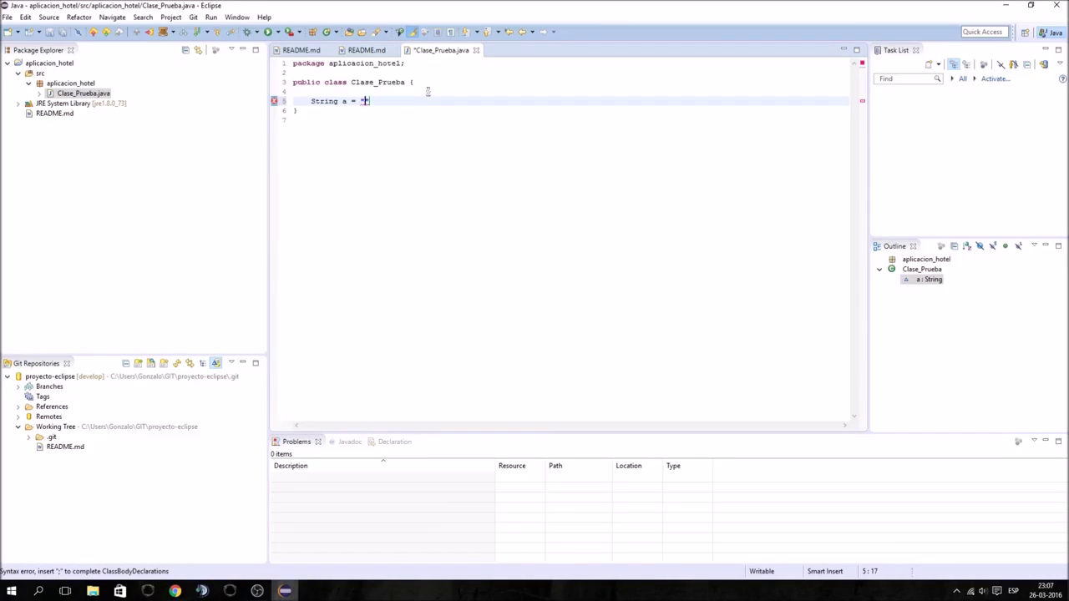
type("= \"Hola\";")
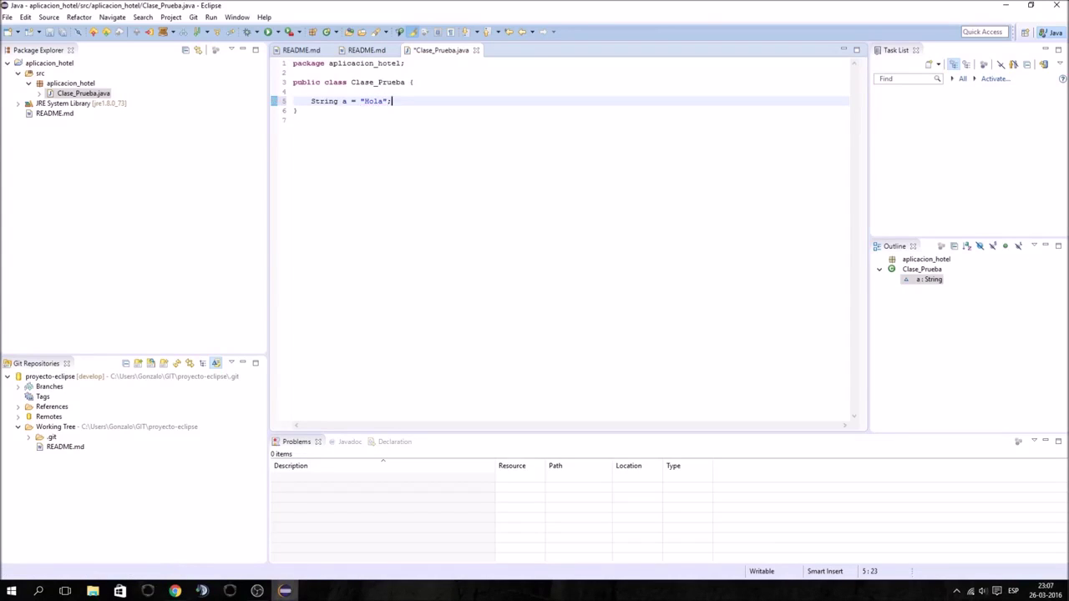
key("Return")
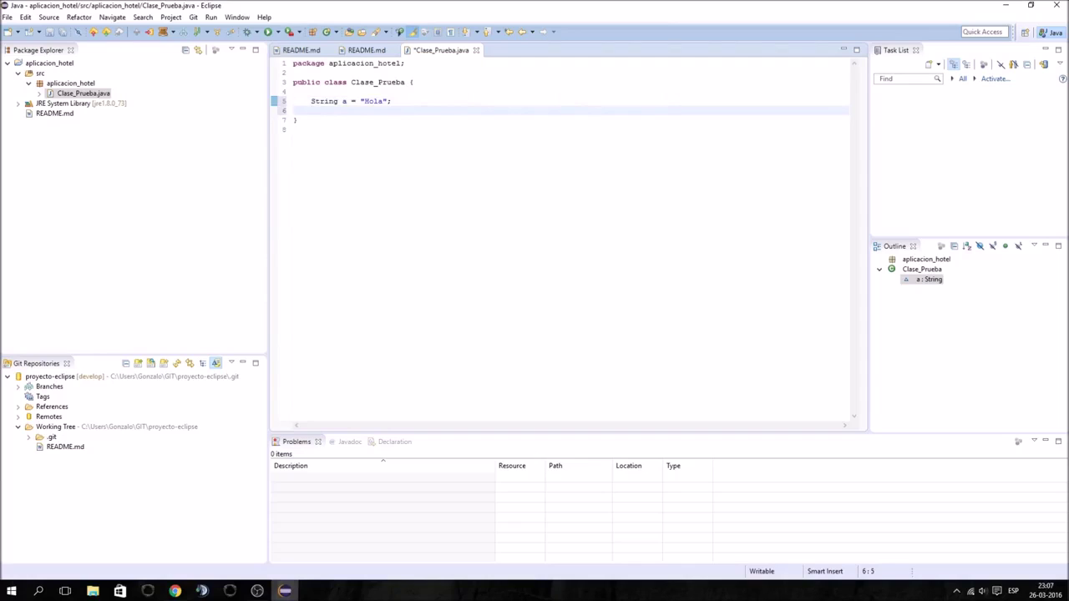
key("ctrl+s")
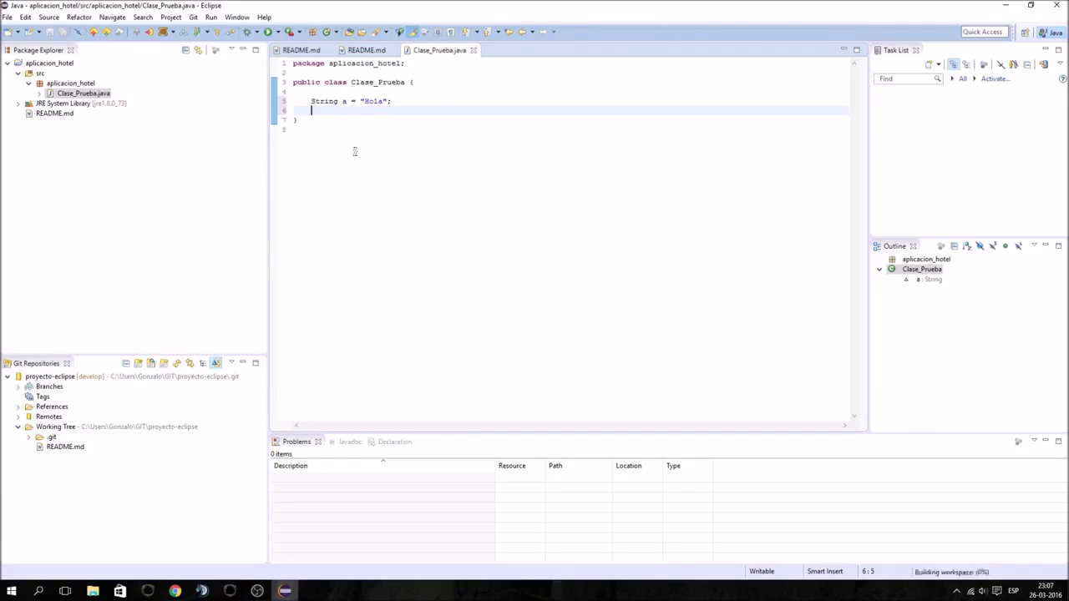
Commit all four changed files with the message Se agrega clase "Clase_prueba". and push the develop branch to origin
left_click(229, 194)
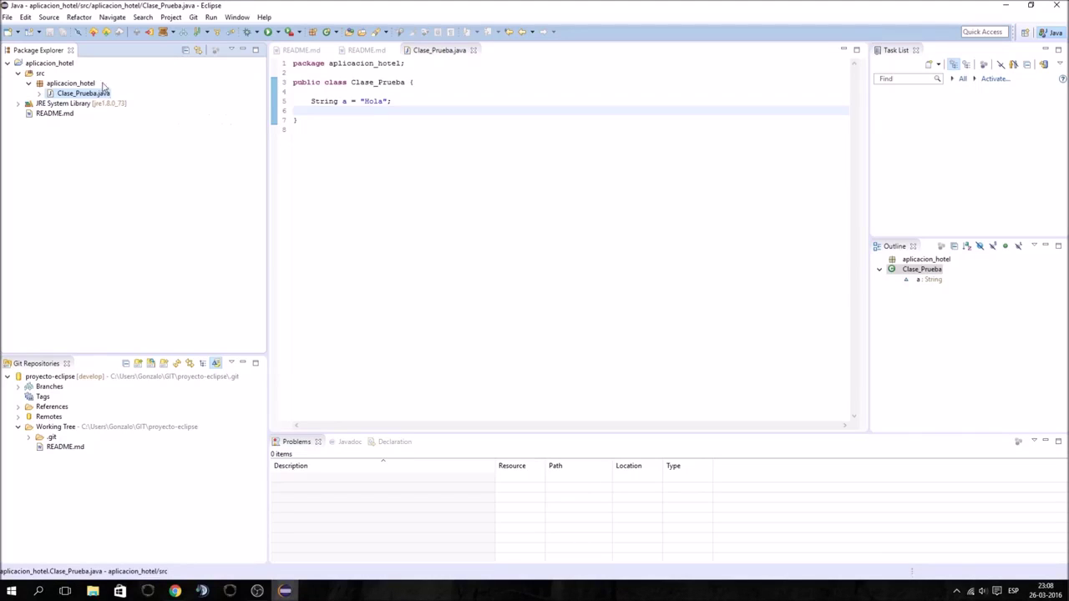
left_click(152, 33)
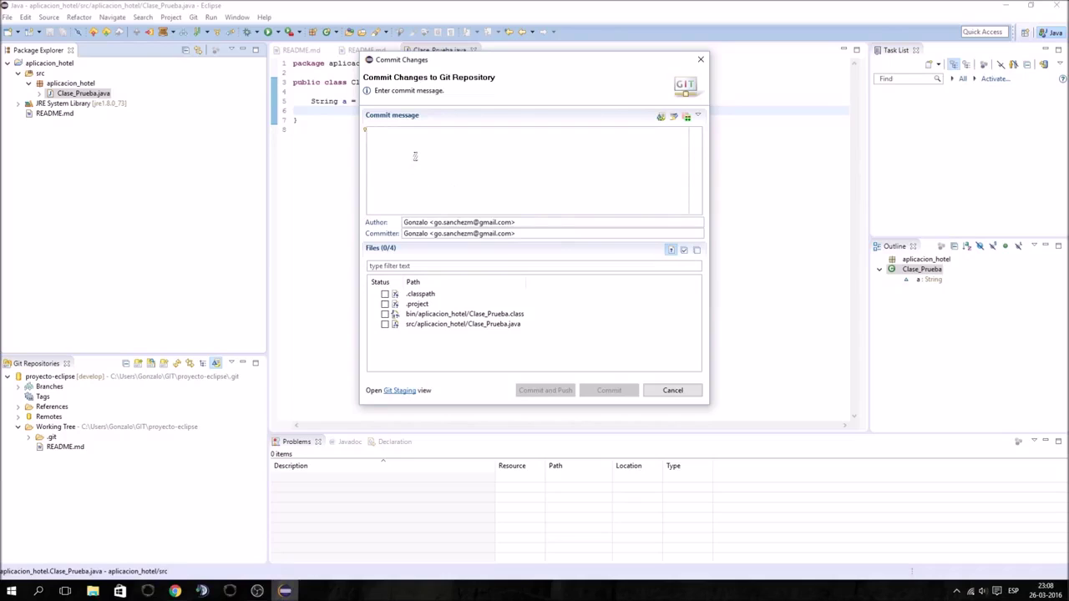
type("Se agrega clase \"Clase_prueba\".")
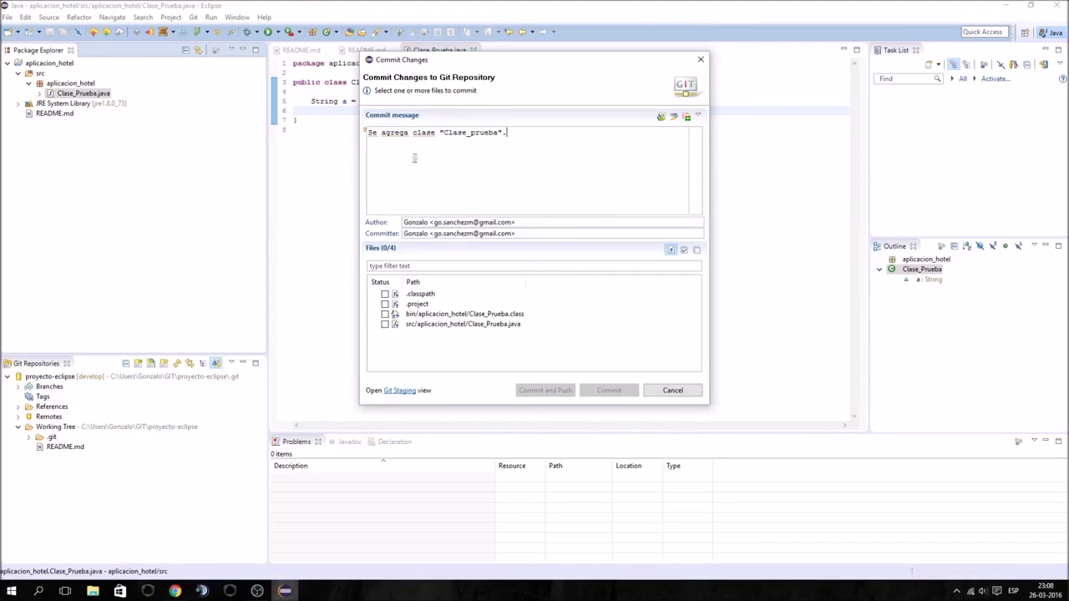
left_click(385, 294)
left_click(385, 304)
left_click(385, 314)
left_click(385, 324)
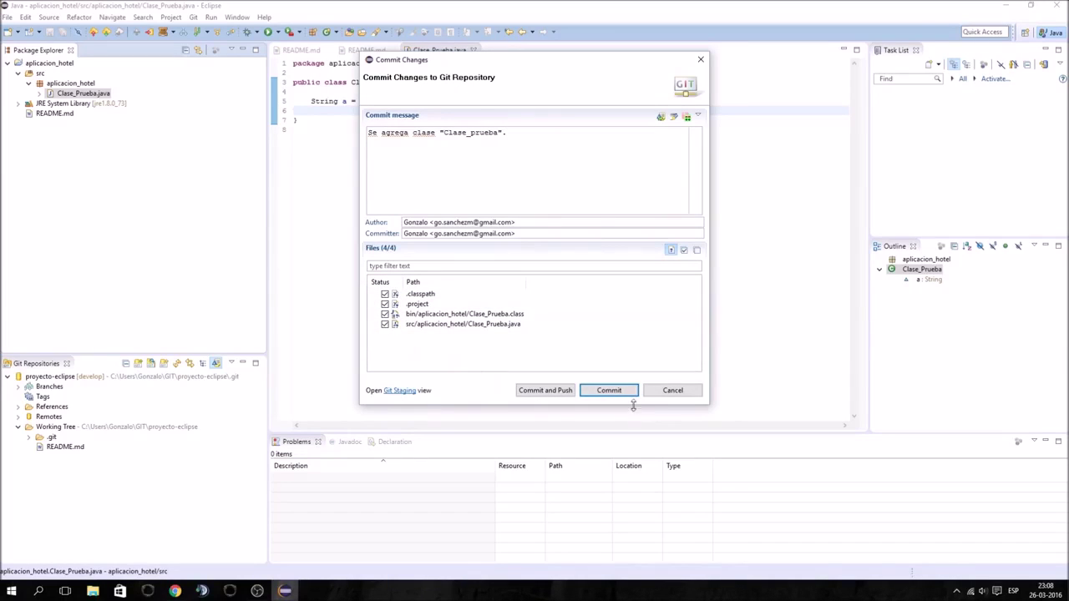
left_click(607, 390)
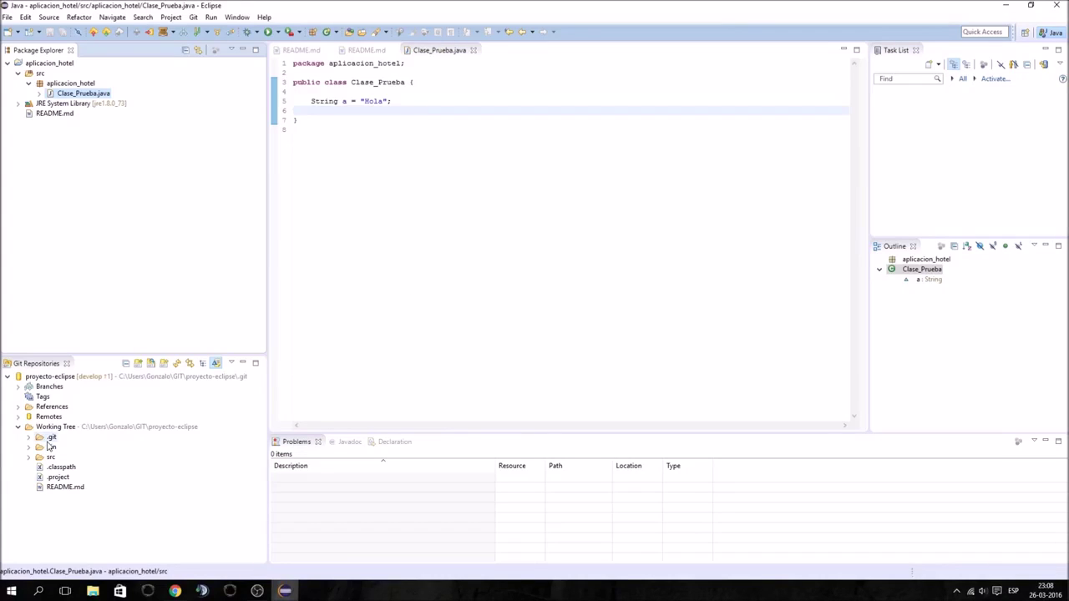
left_click(94, 34)
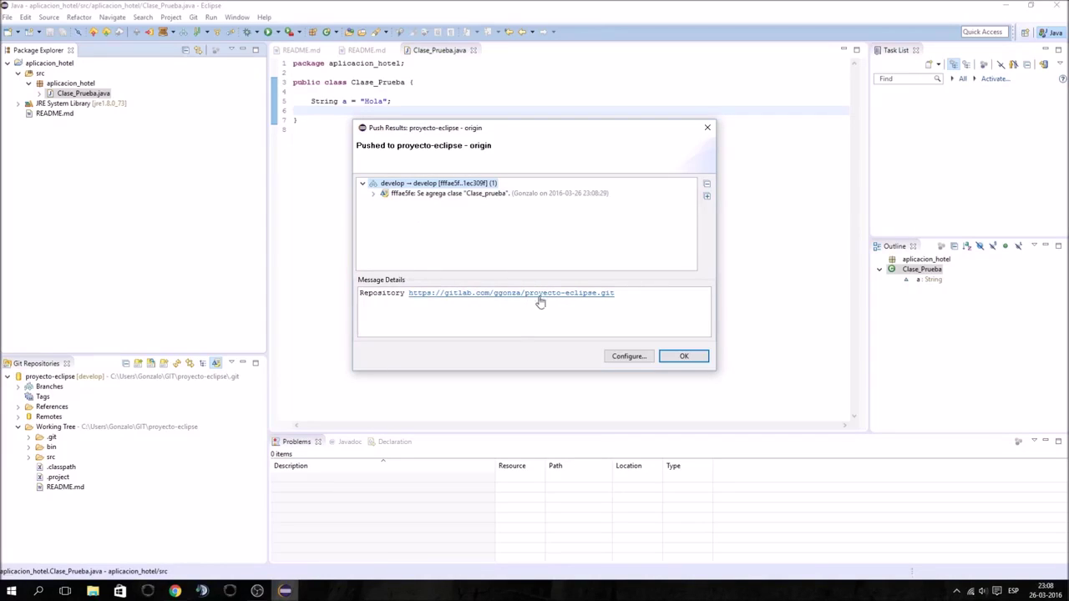
left_click(676, 358)
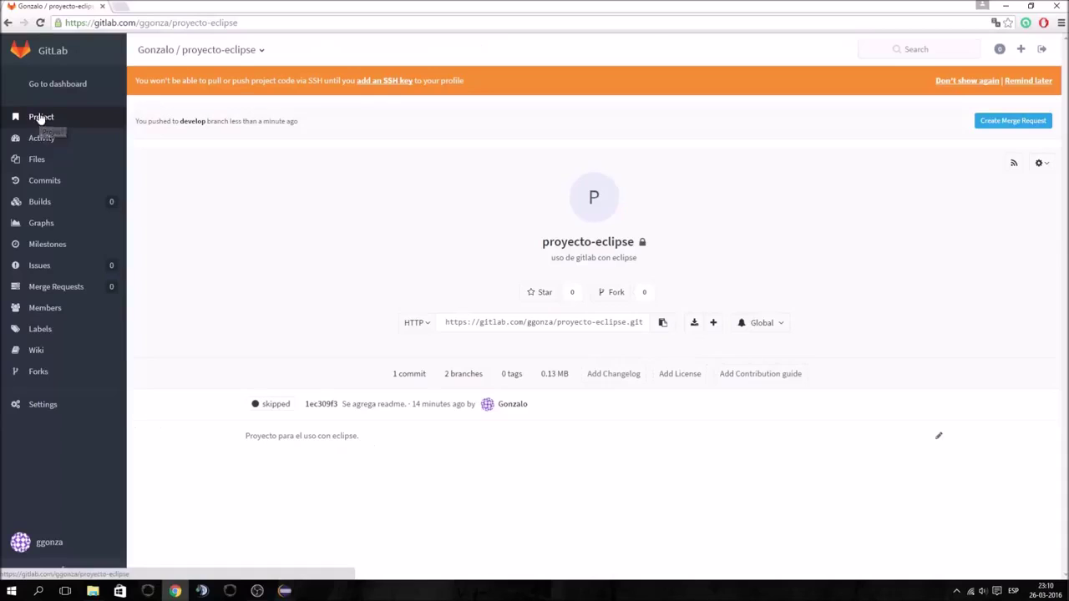
In GitLab, review Clase_Prueba.java under src/aplicacion_hotel on proyecto-eclipse's develop branch and return to the project page
left_click(36, 117)
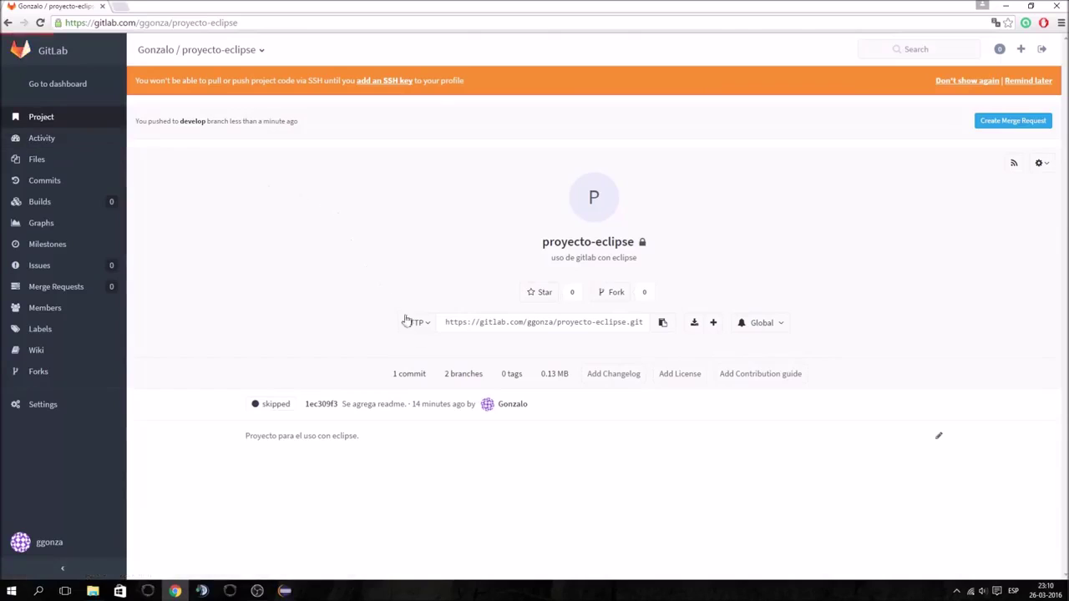
left_click(448, 373)
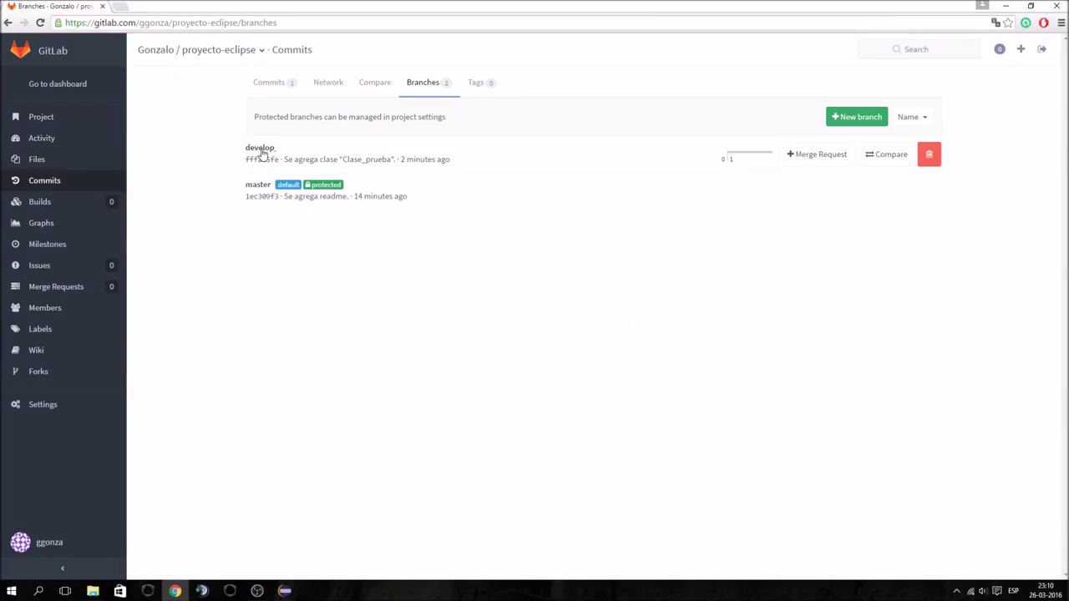
left_click(261, 148)
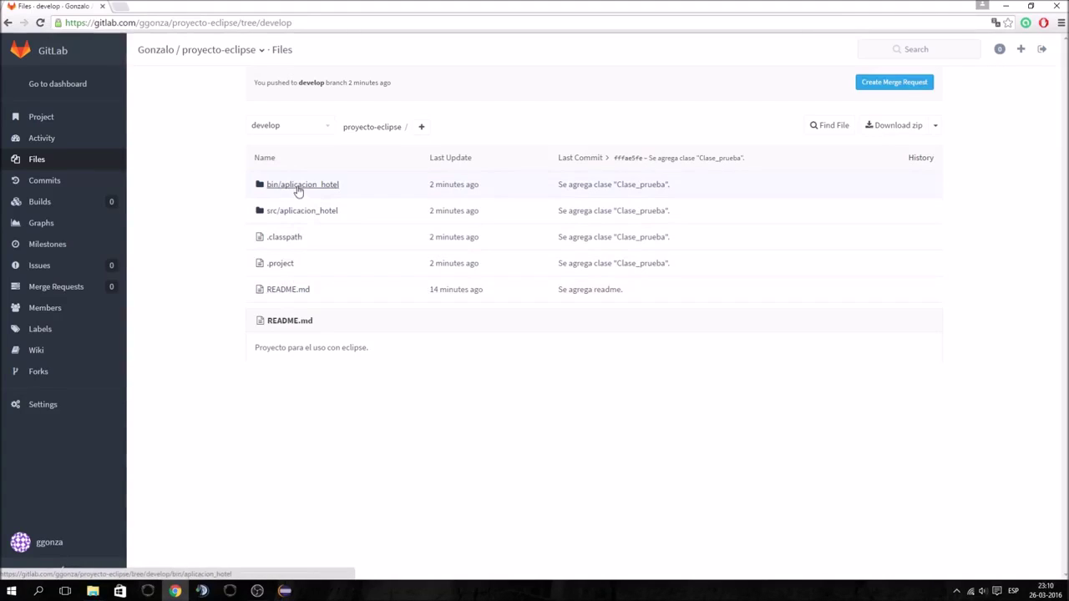
left_click(304, 212)
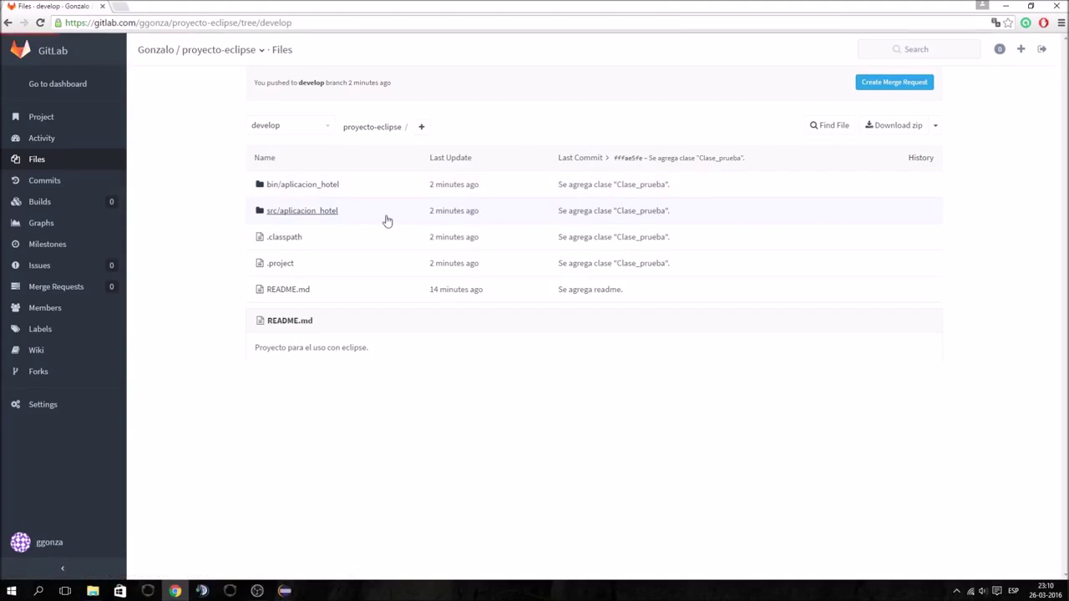
left_click(318, 217)
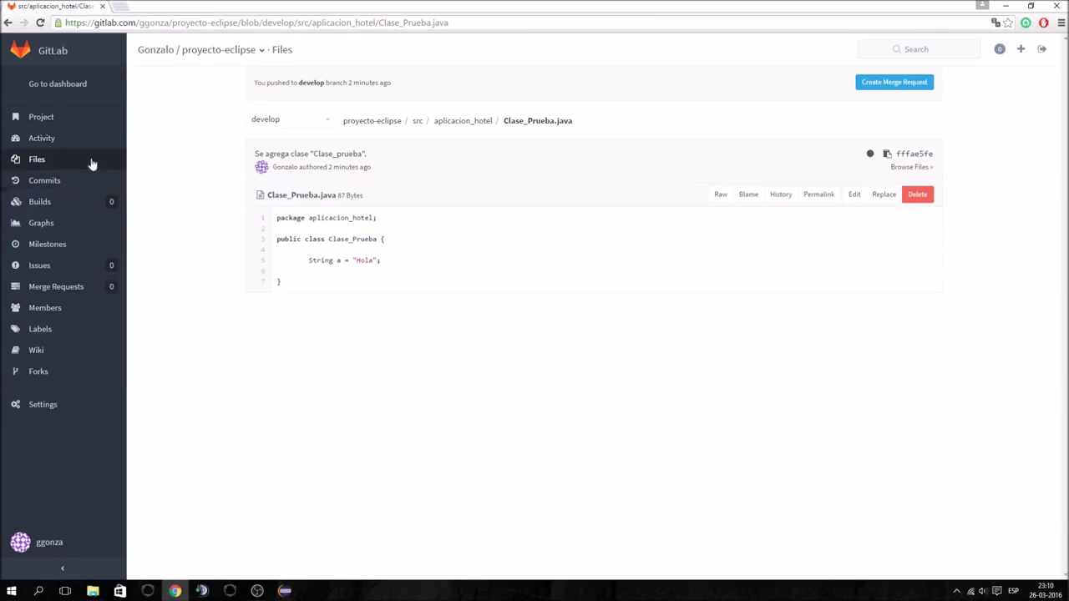
left_click(61, 124)
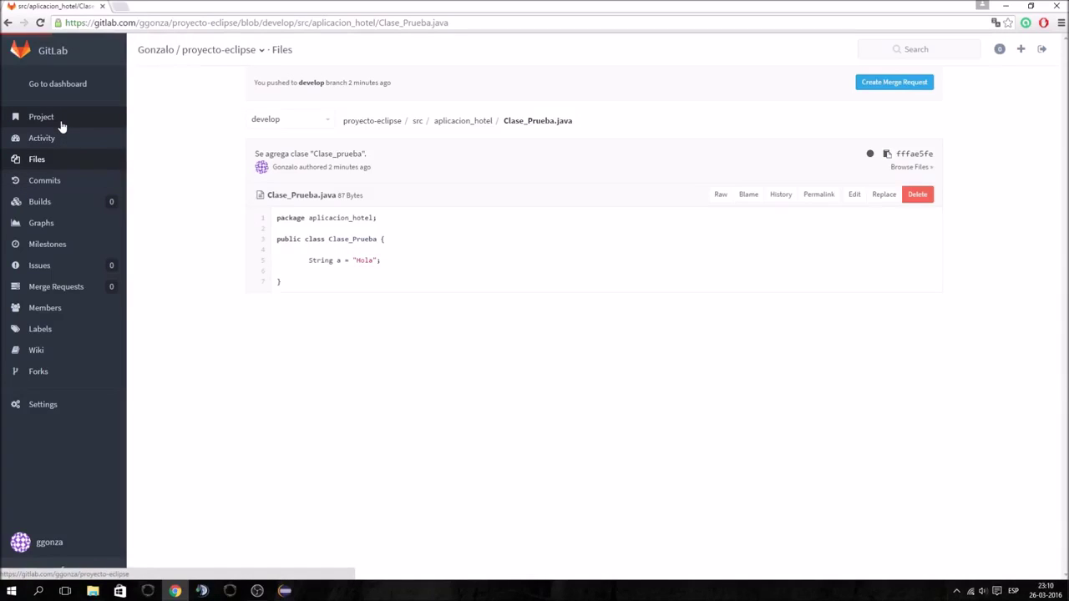